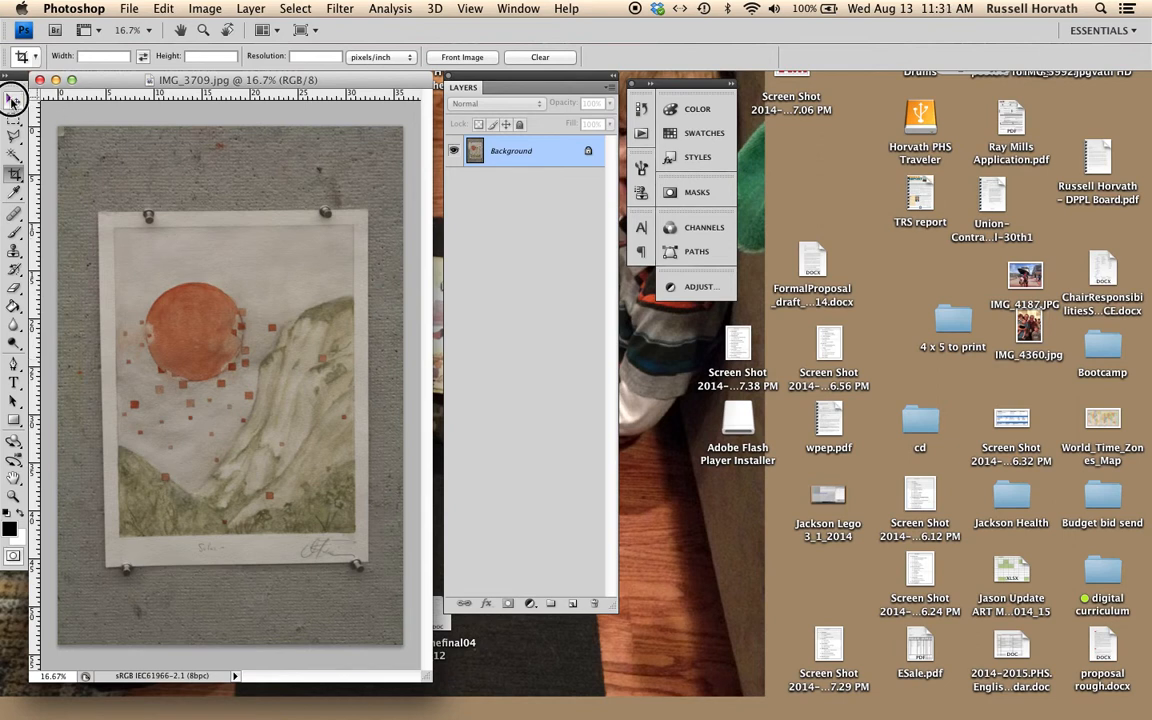
# Step: Enlarge the image window and try to transform the locked Background layer with the Move tool
pyautogui.click(13, 101)
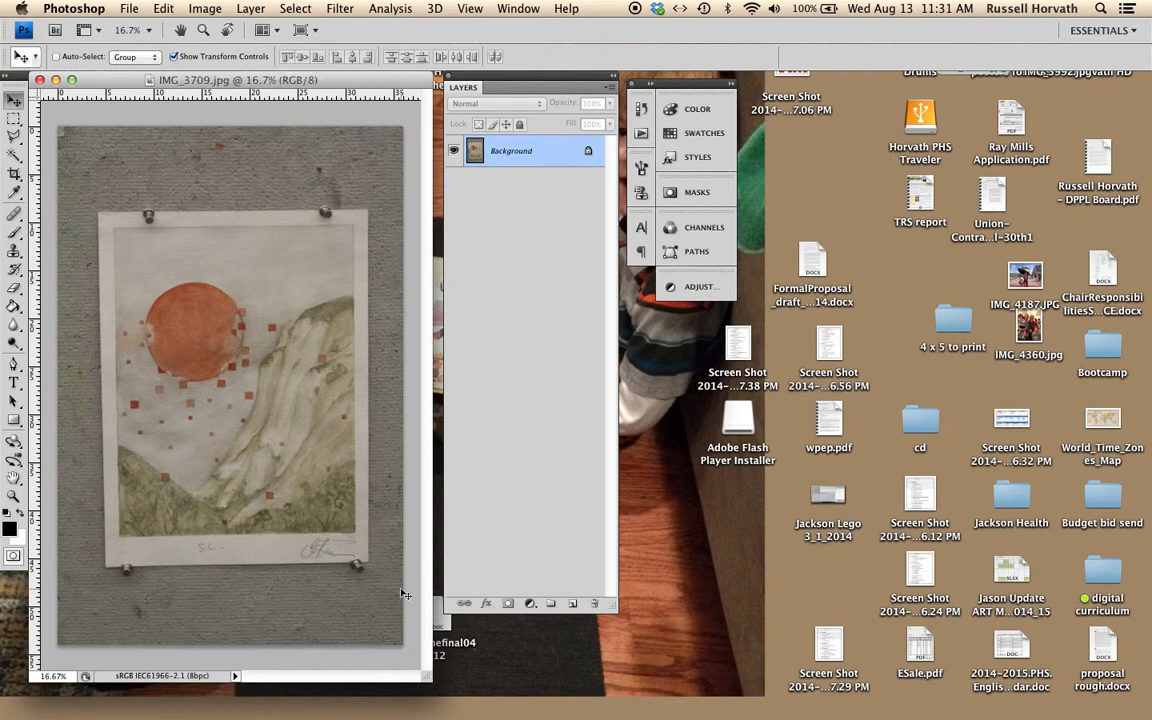
pyautogui.moveTo(423, 675); pyautogui.dragTo(530, 712)
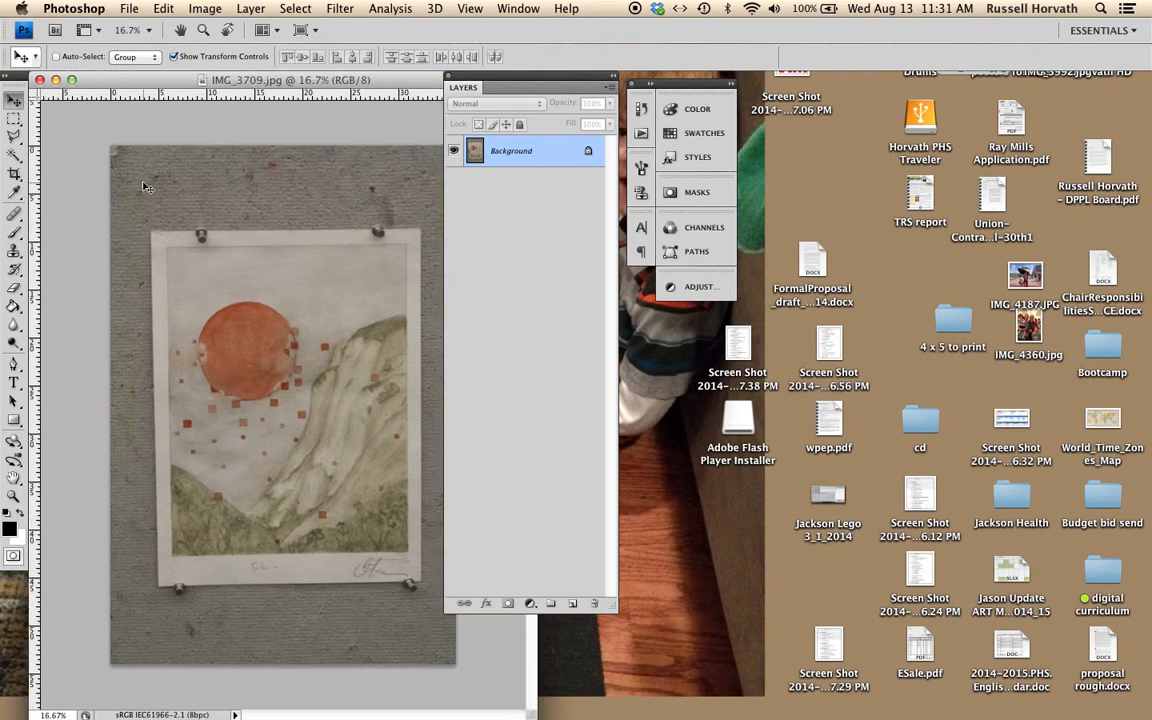
pyautogui.click(90, 172)
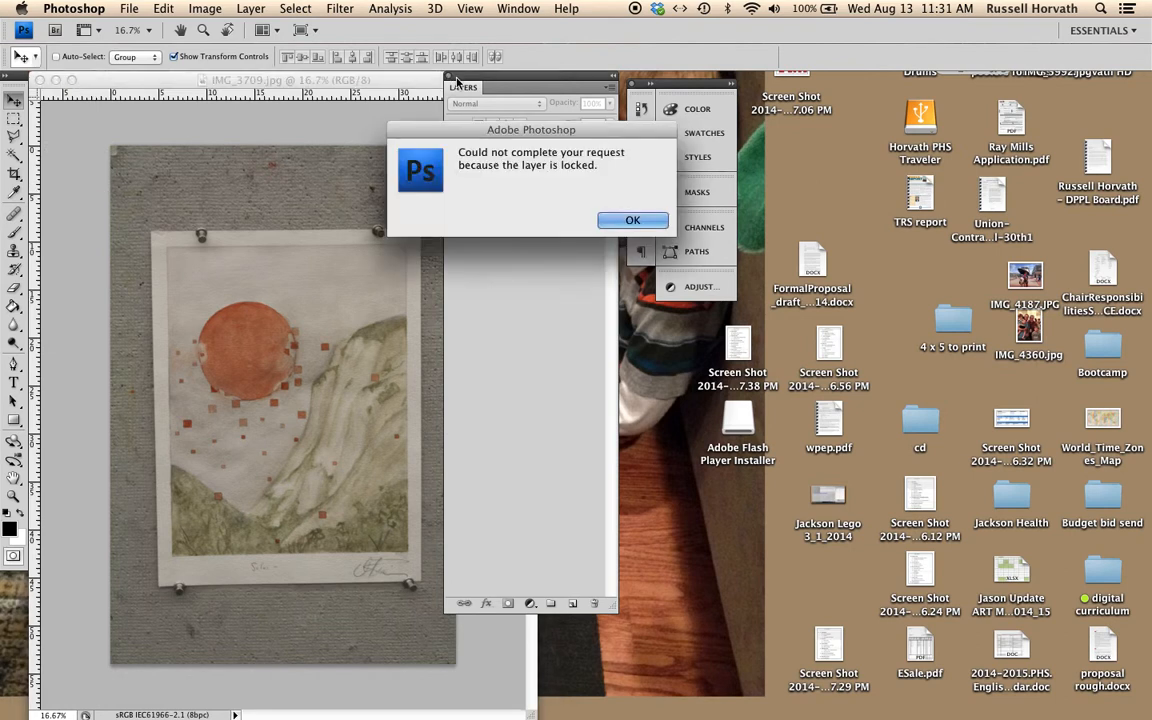
pyautogui.press('Return')
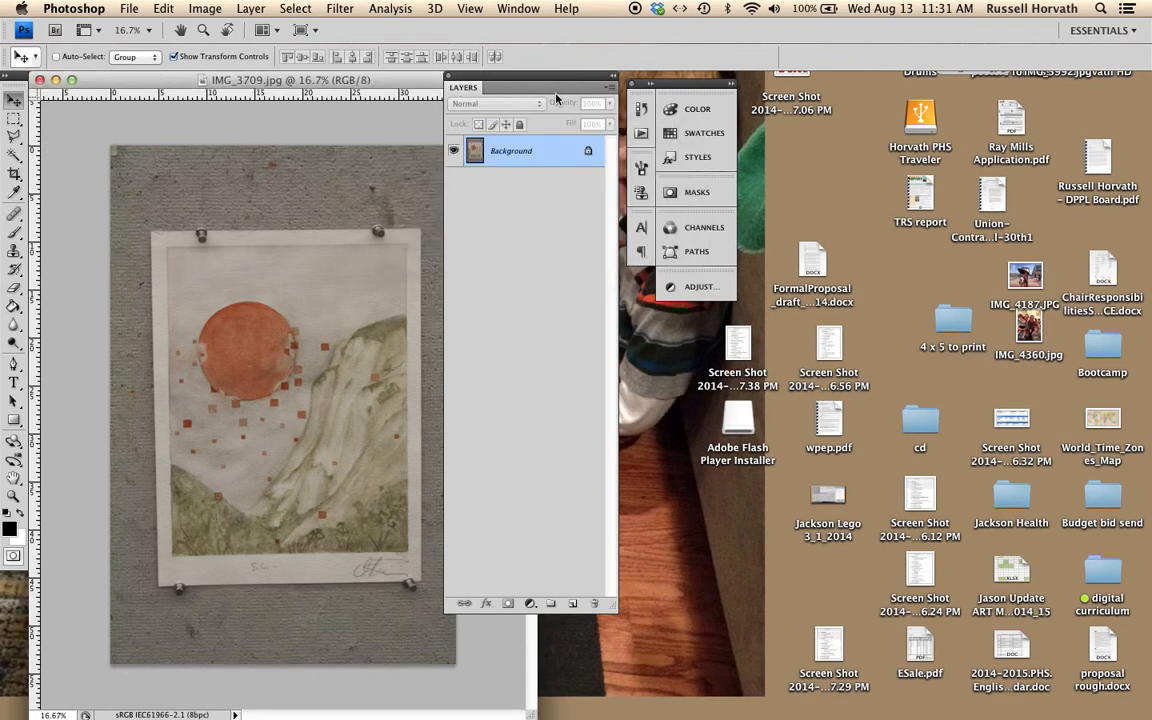
# Step: Move the layers panel clear of the photo and convert the Background into a regular layer named Layer 0
pyautogui.moveTo(548, 77); pyautogui.dragTo(651, 77)
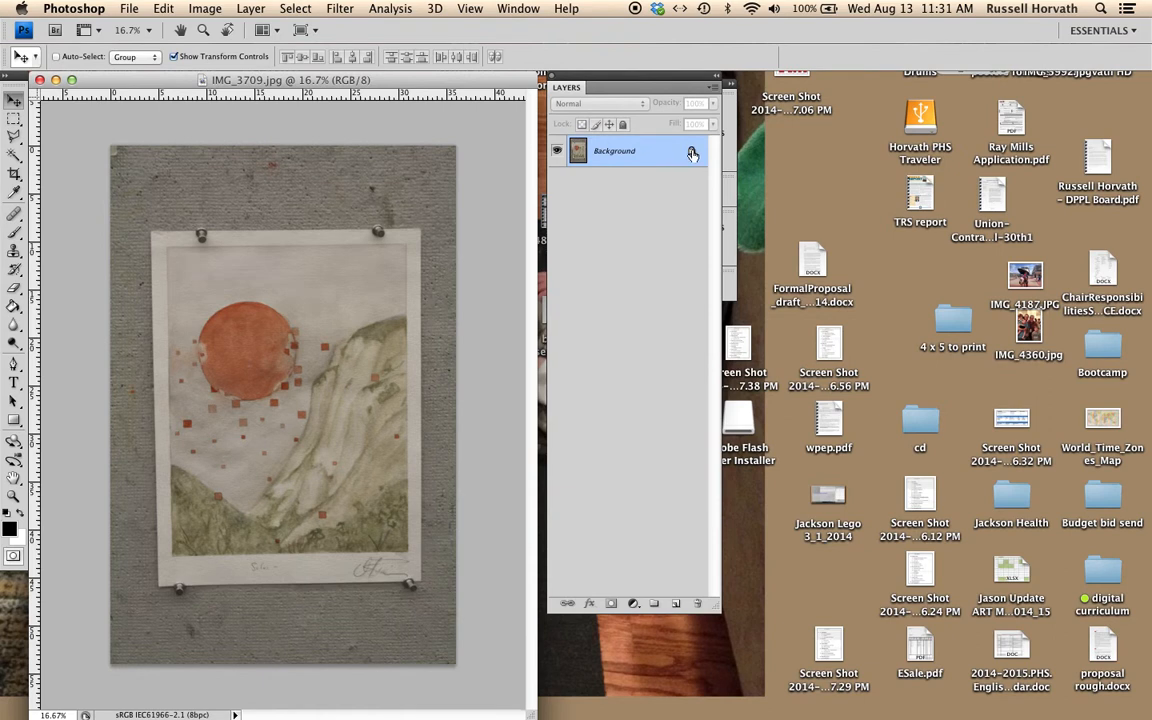
pyautogui.doubleClick(622, 155)
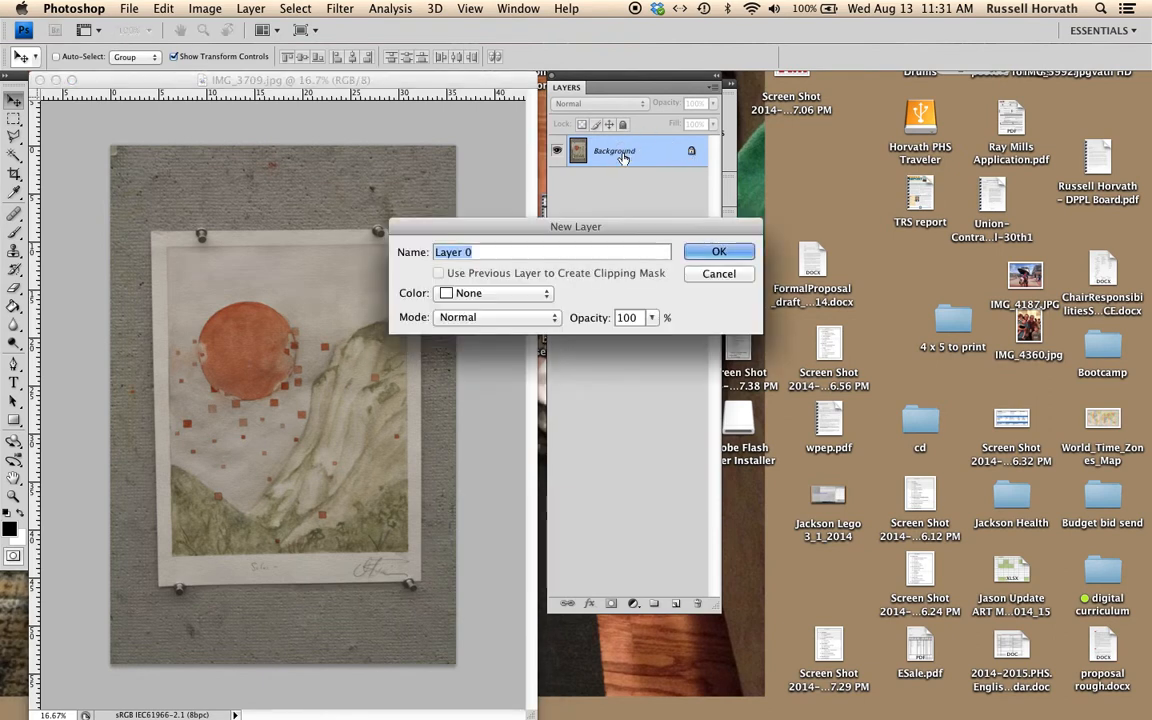
pyautogui.click(701, 252)
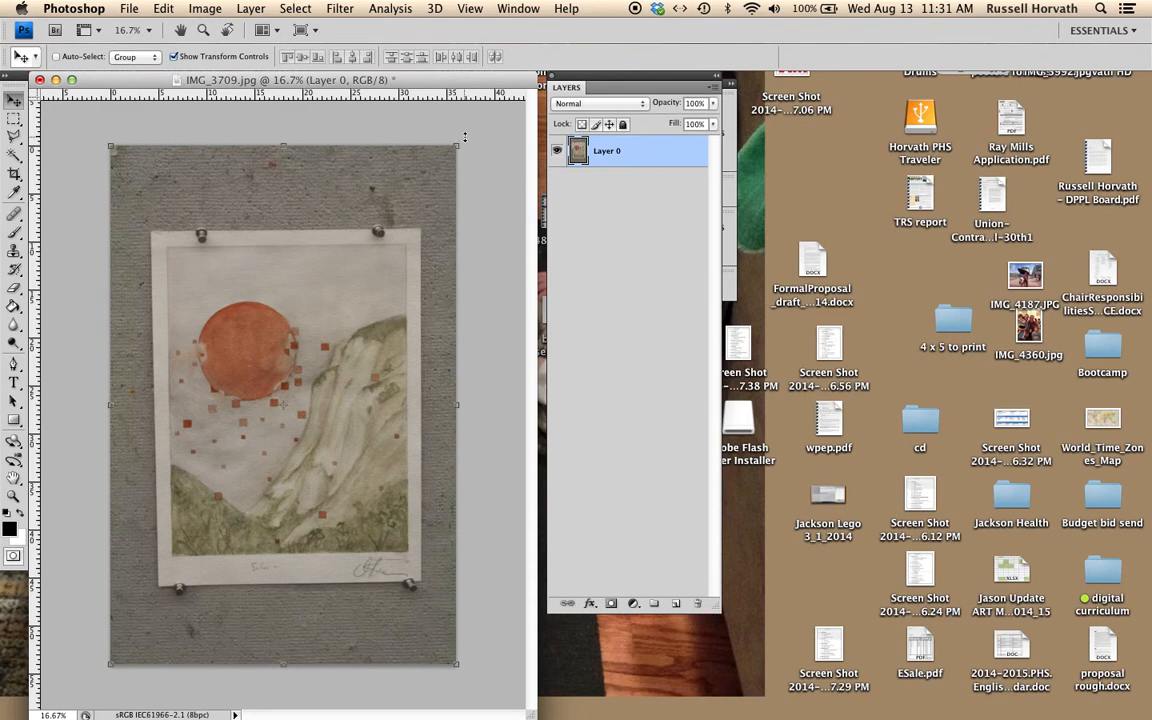
# Step: Straighten the artwork by rotating Layer 0 about 0.4° clockwise
pyautogui.moveTo(462, 137); pyautogui.dragTo(470, 142)
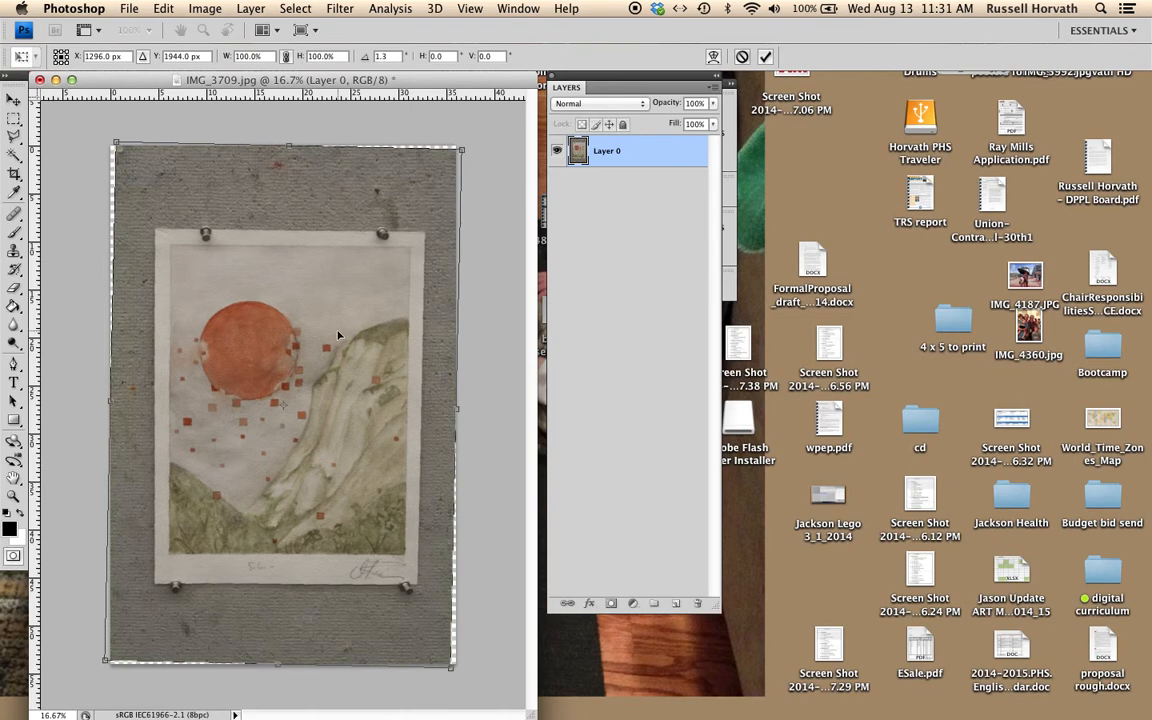
pyautogui.moveTo(466, 141)
pyautogui.mouseDown()
pyautogui.moveTo(507, 255)
pyautogui.moveTo(432, 147)
pyautogui.moveTo(455, 149)
pyautogui.mouseUp()
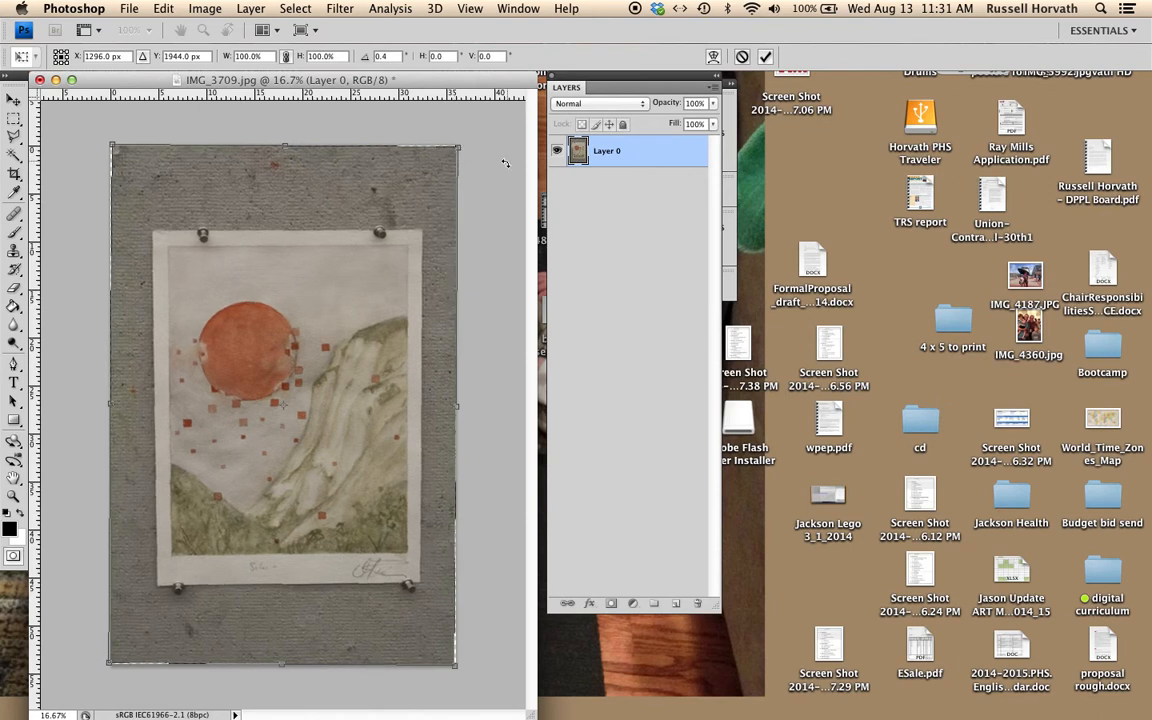
pyautogui.click(765, 58)
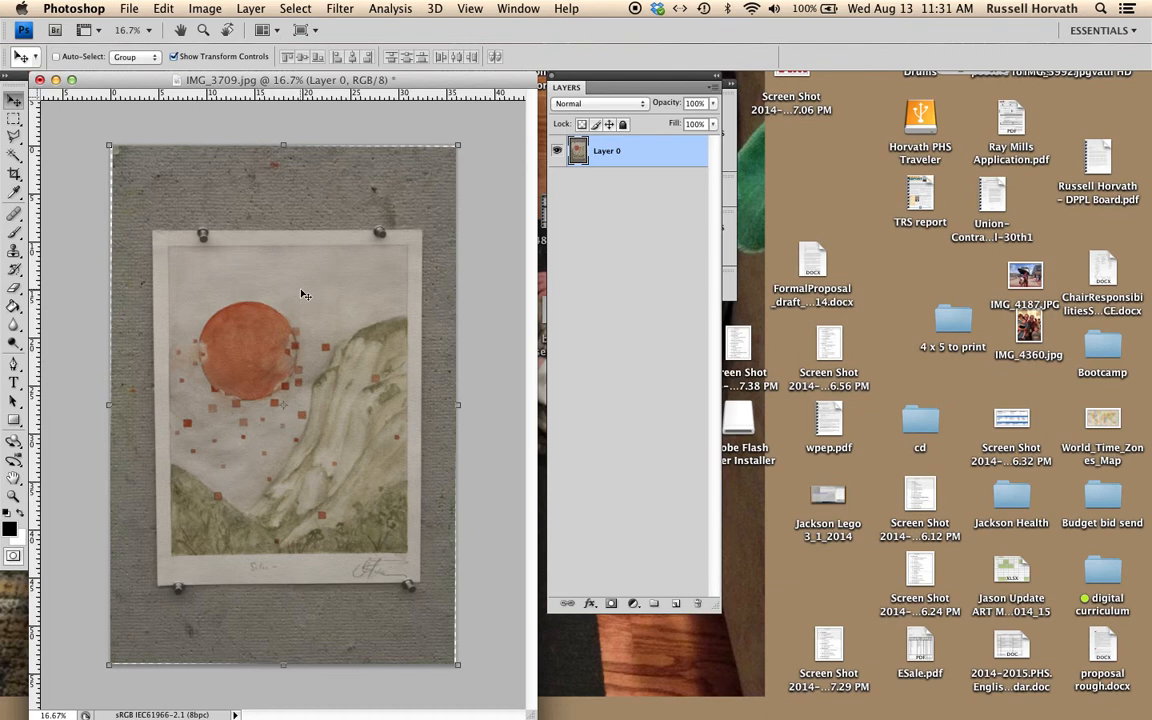
# Step: Try rotating the whole canvas 90° clockwise and undo the rotation
pyautogui.click(210, 10)
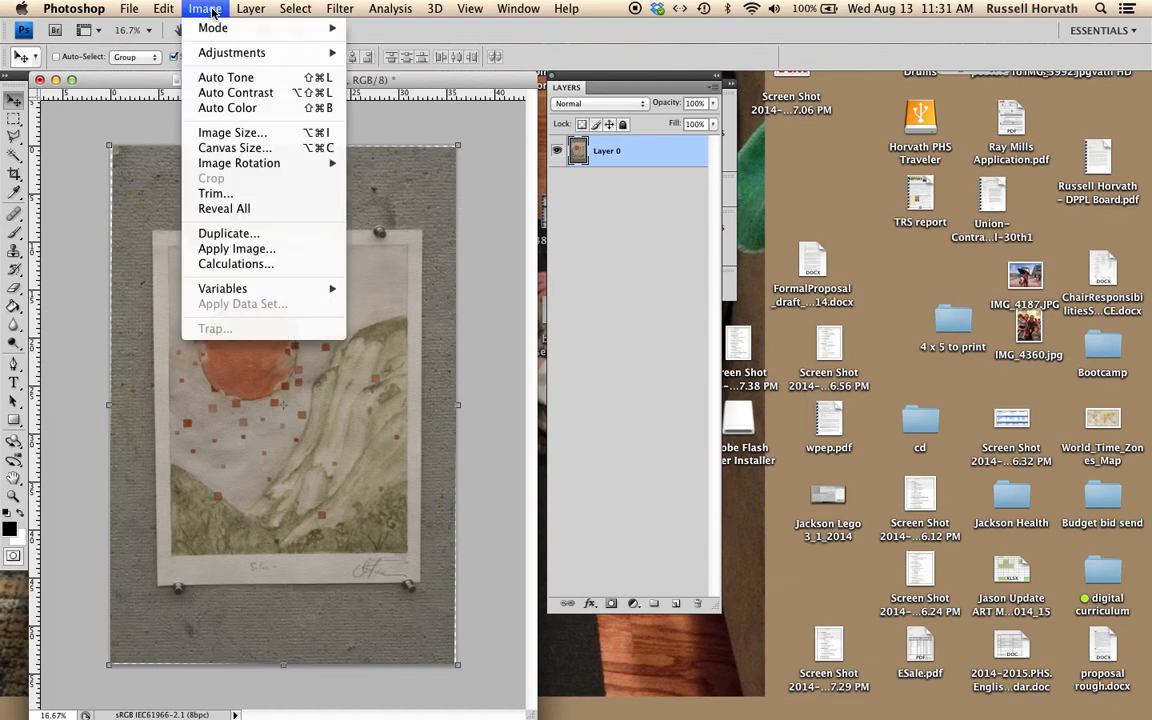
pyautogui.moveTo(226, 163)
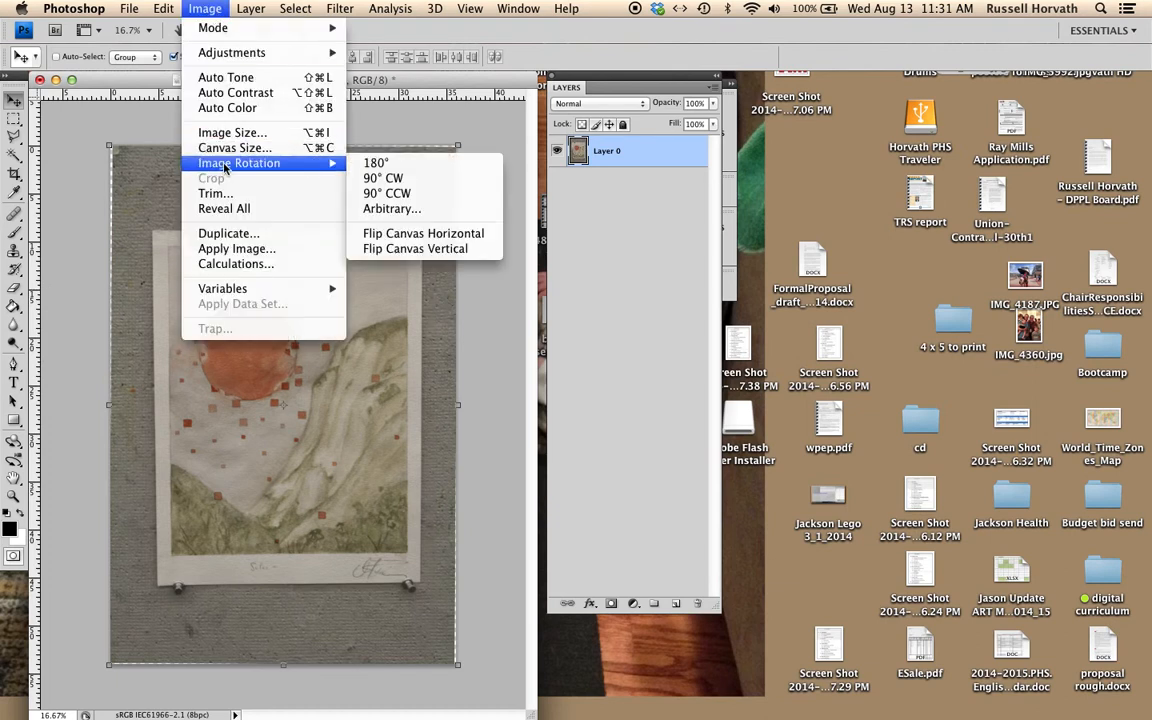
pyautogui.click(371, 180)
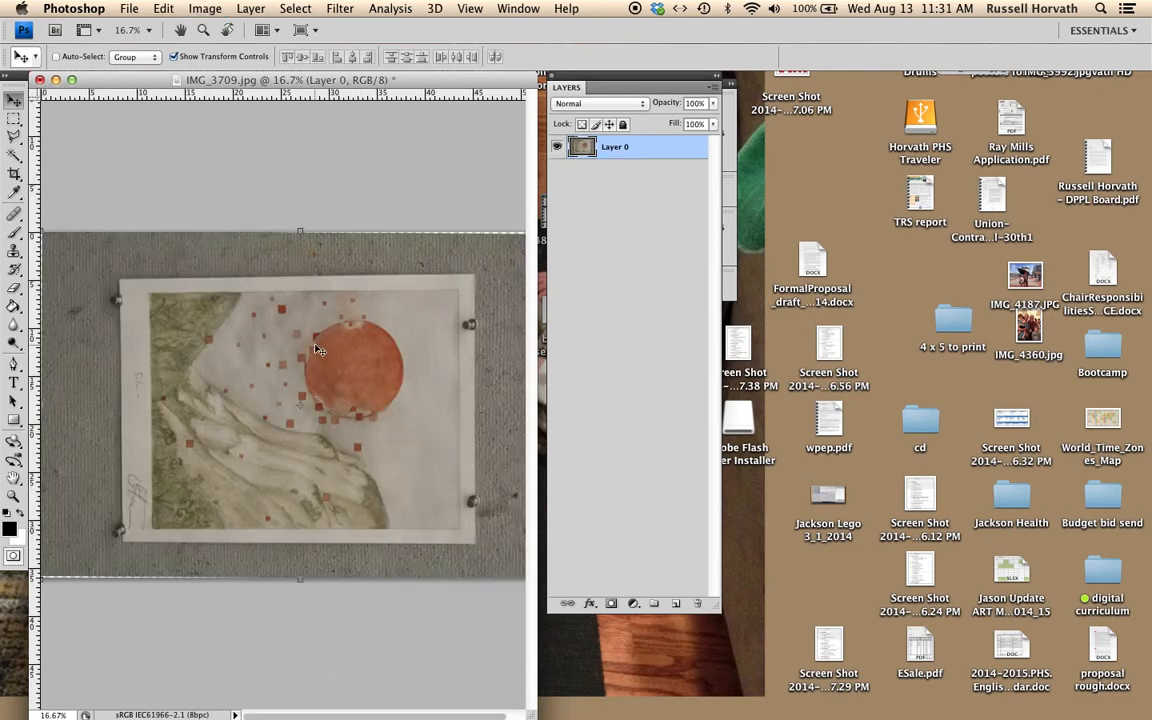
pyautogui.press('super+z')
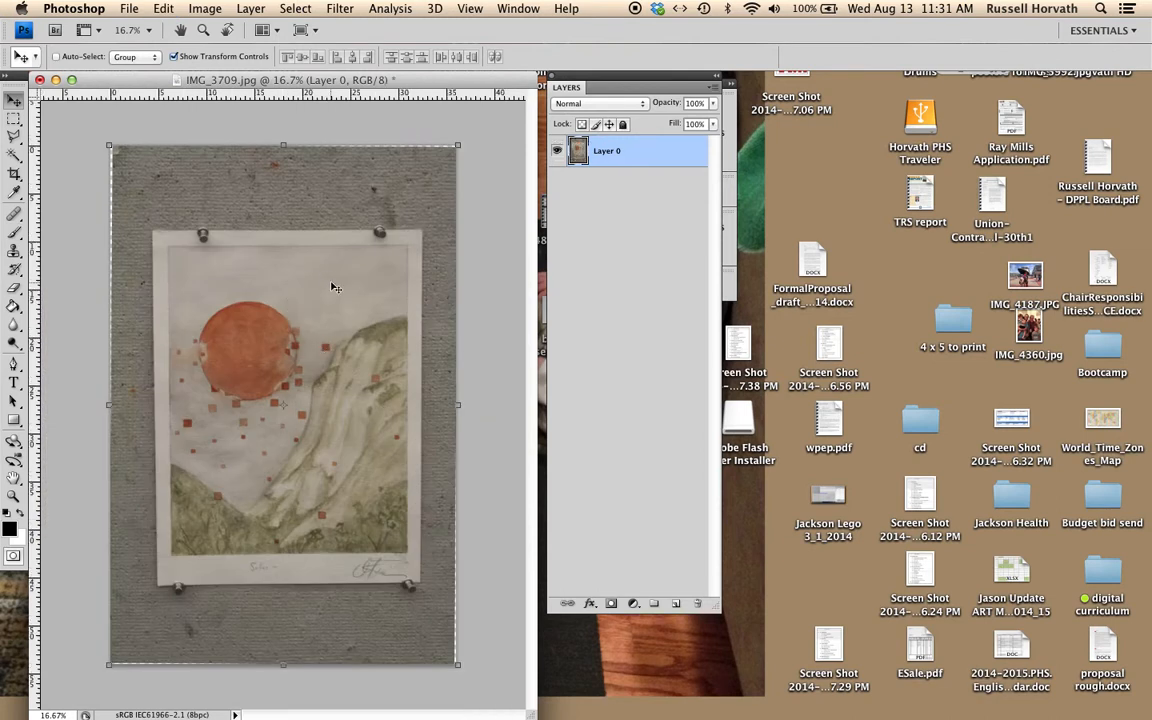
# Step: Examine the artwork at 25% with the Zoom tool and review the available zoom commands
pyautogui.press('super+equal')
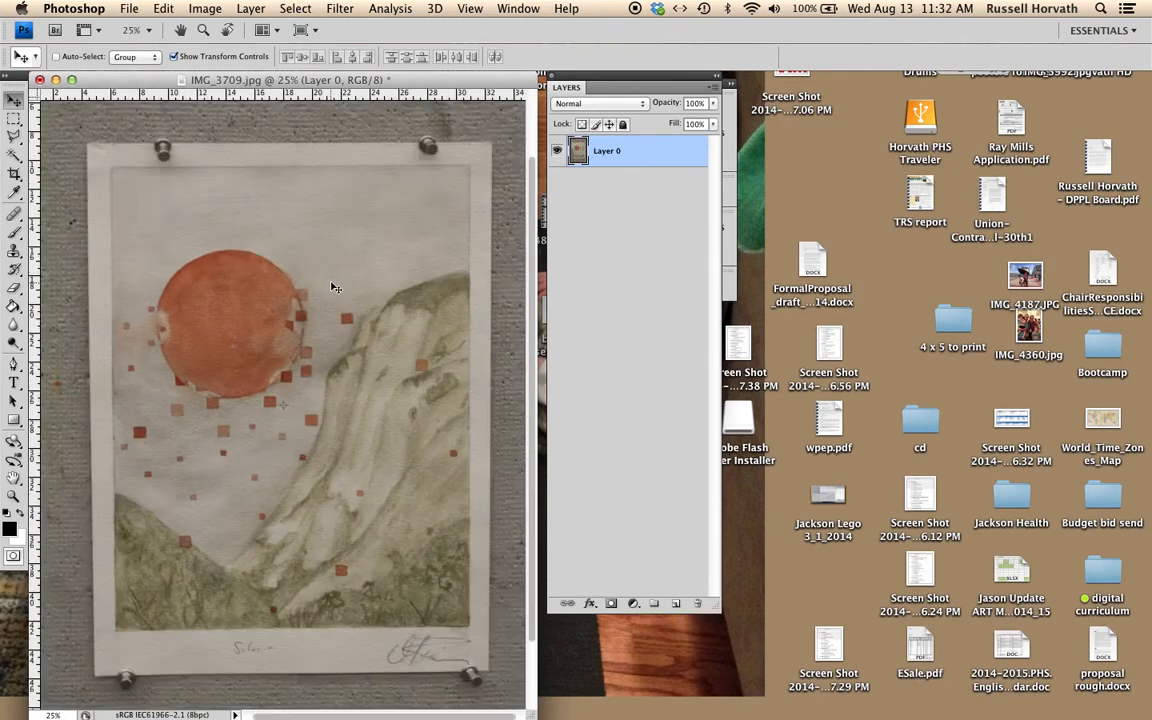
pyautogui.click(14, 495)
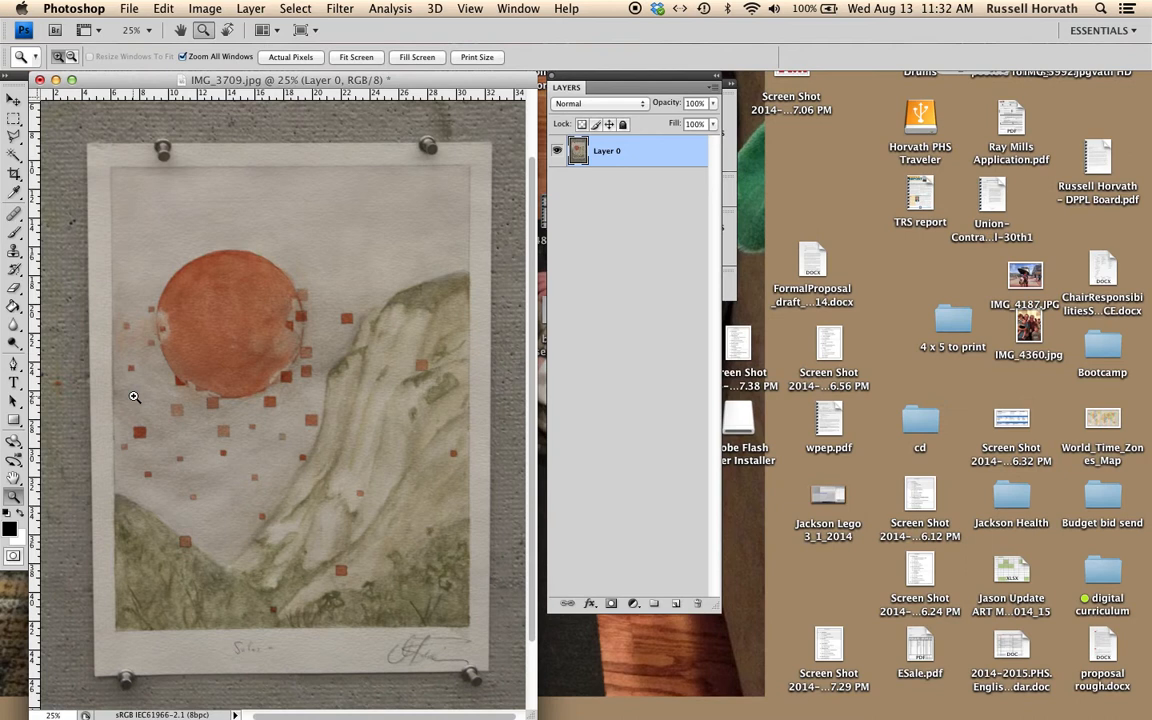
pyautogui.keyDown('alt'); pyautogui.click(134, 397); pyautogui.keyUp('alt')
pyautogui.click(135, 399)
pyautogui.keyDown('alt'); pyautogui.click(136, 400); pyautogui.keyUp('alt')
pyautogui.click(138, 399)
pyautogui.click(470, 9)
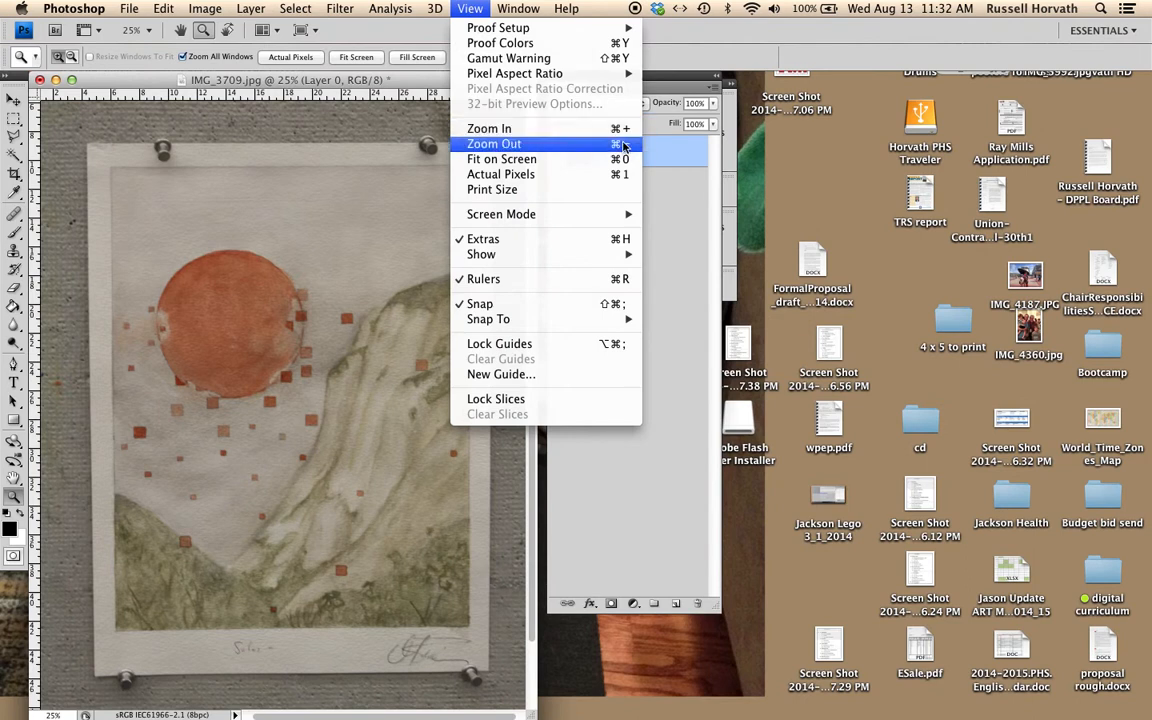
pyautogui.click(304, 112)
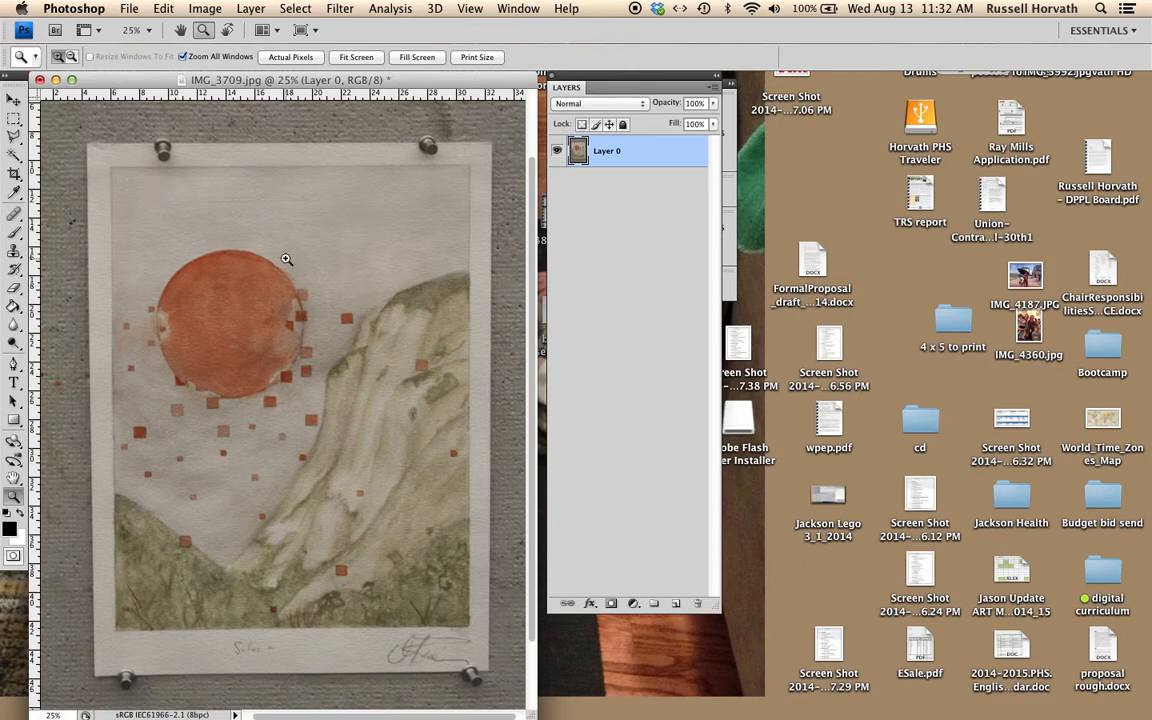
# Step: Crop the photo to the painted area in perspective mode, fitting all four crop corners to the painting's edges
pyautogui.click(14, 174)
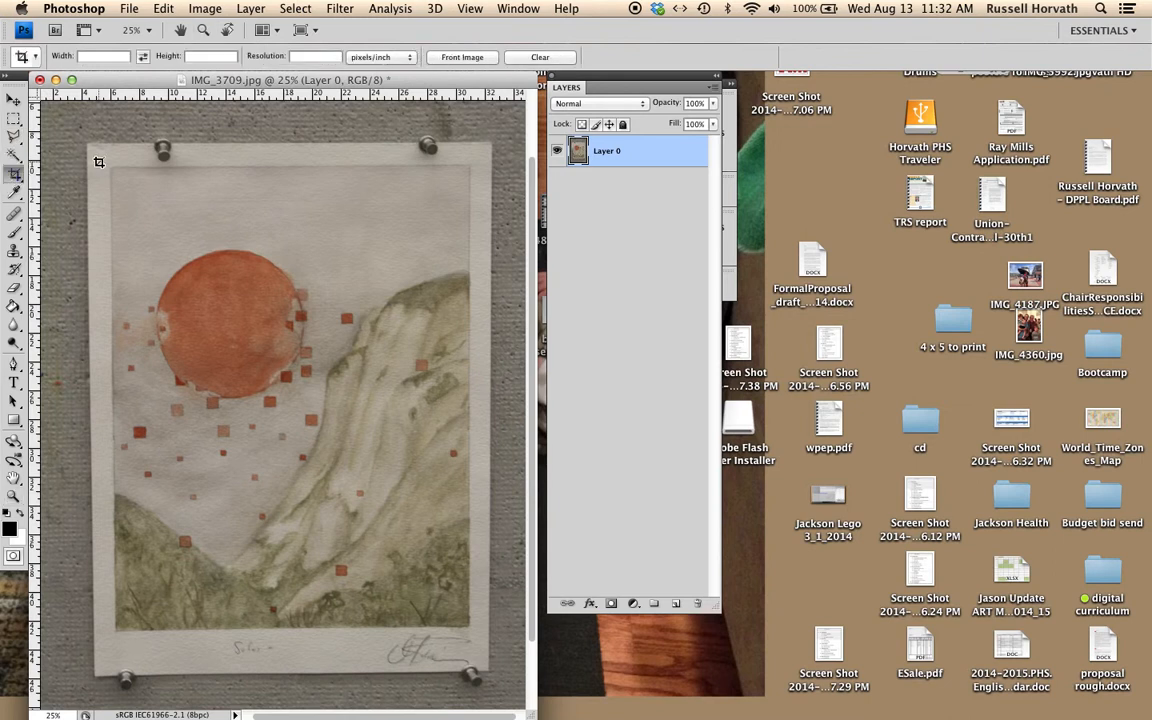
pyautogui.moveTo(106, 160); pyautogui.dragTo(476, 640)
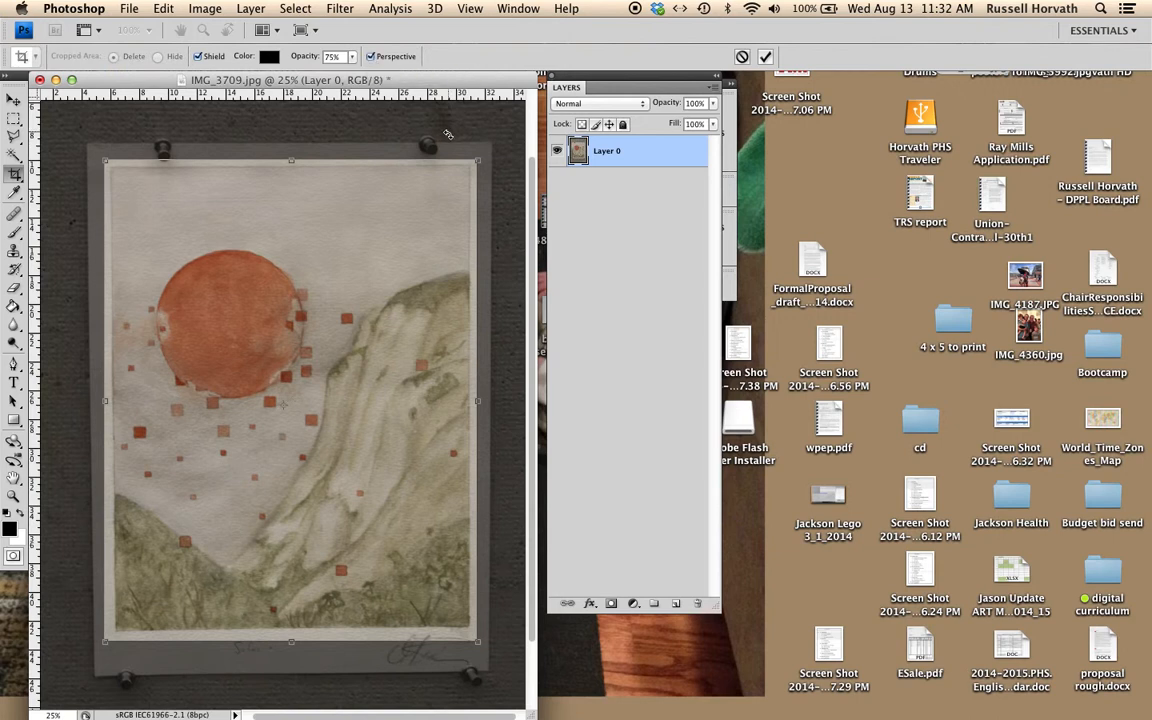
pyautogui.moveTo(475, 161); pyautogui.dragTo(471, 165)
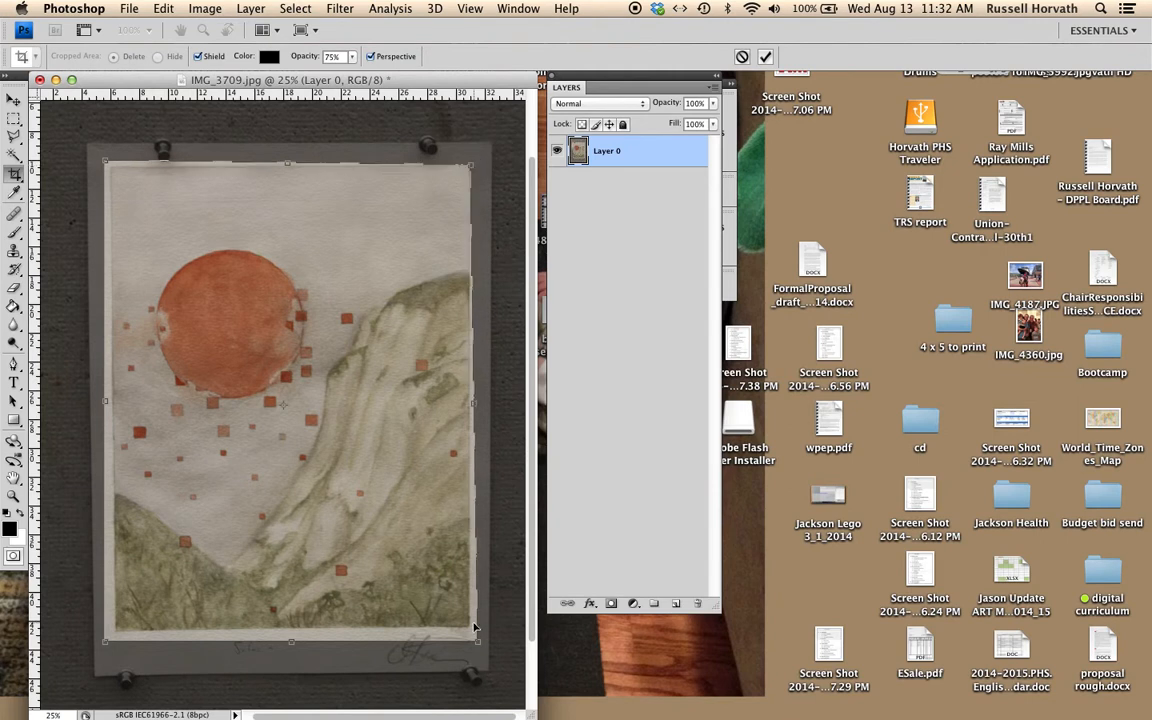
pyautogui.moveTo(478, 647); pyautogui.dragTo(470, 627)
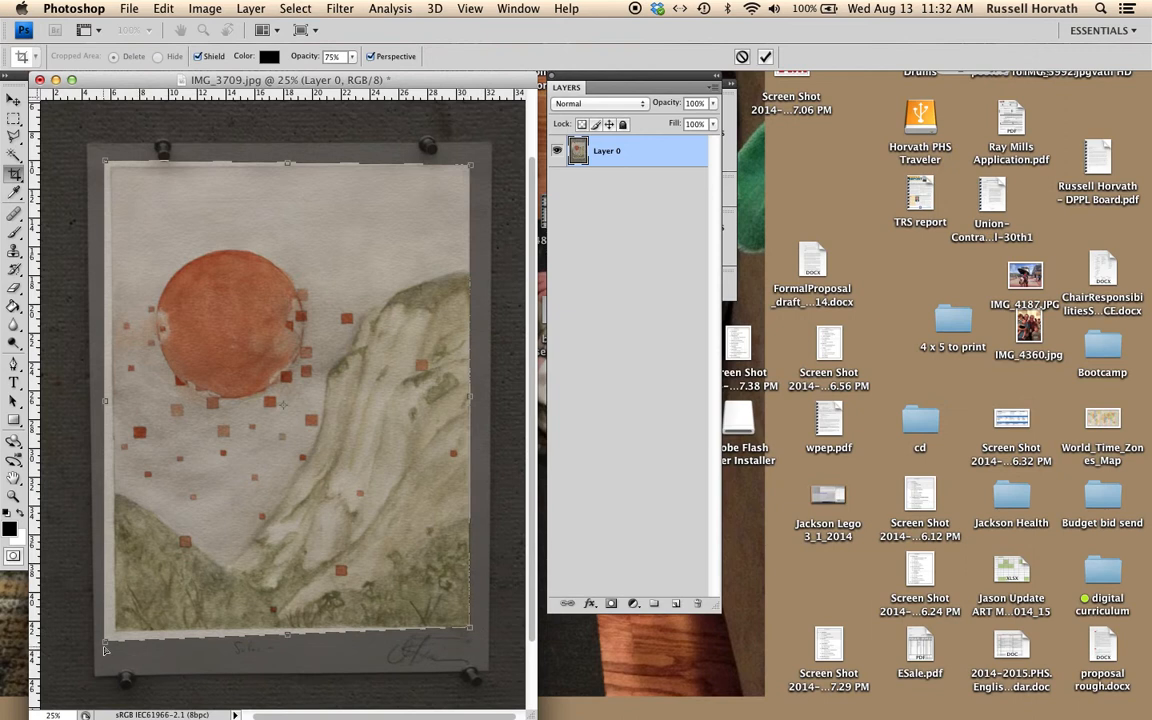
pyautogui.moveTo(106, 645); pyautogui.dragTo(114, 630)
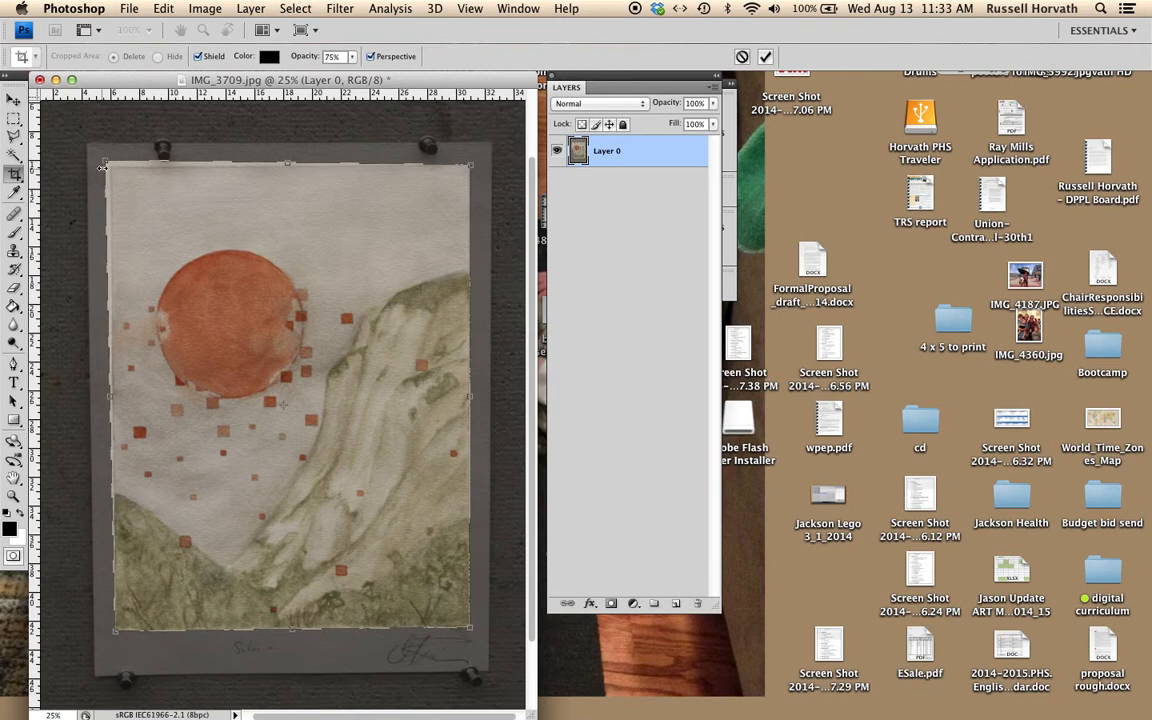
pyautogui.moveTo(104, 163); pyautogui.dragTo(110, 170)
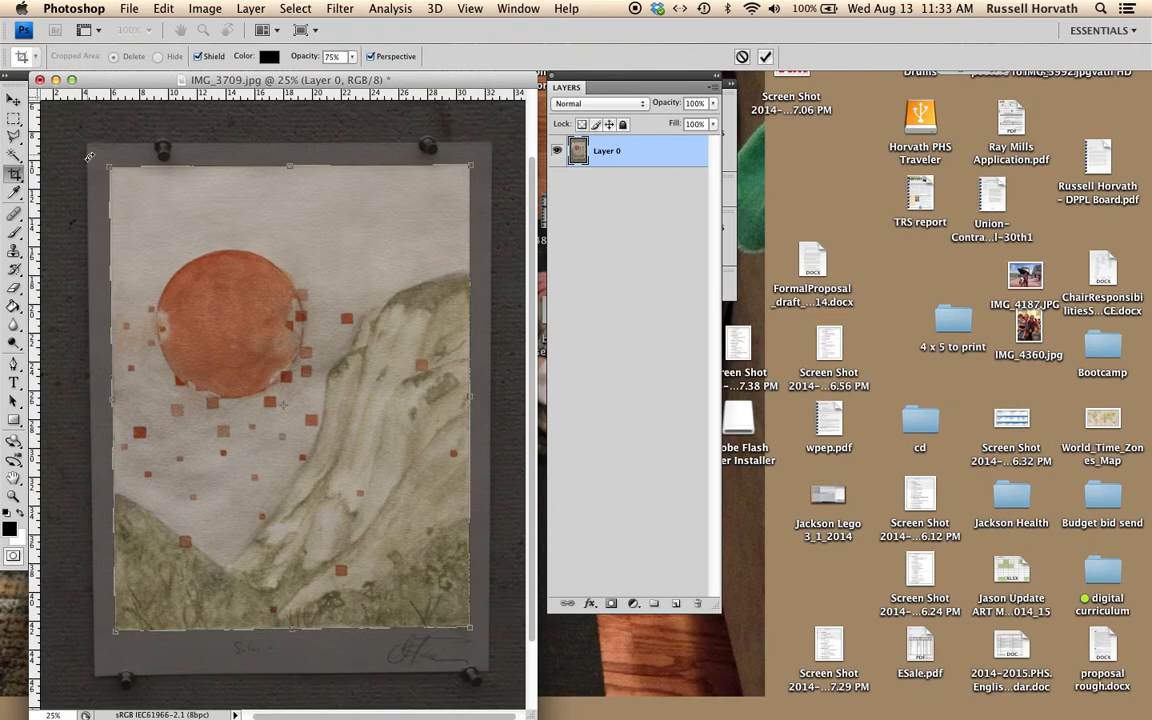
pyautogui.click(766, 57)
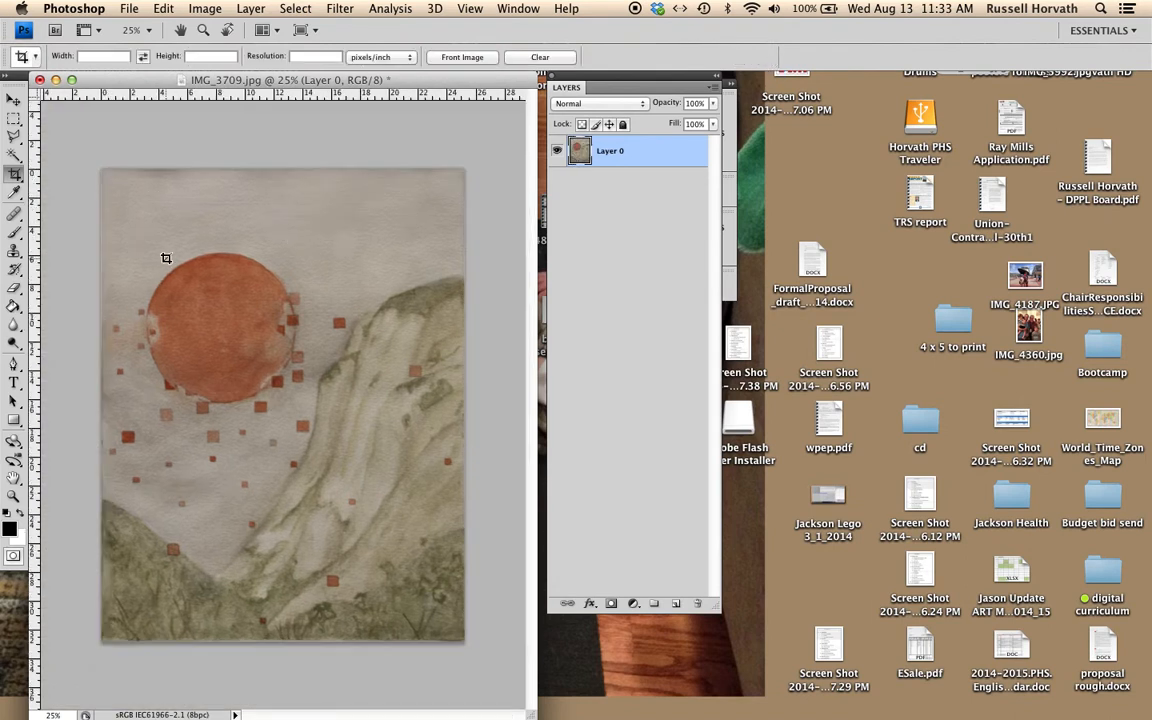
# Step: Inspect the cropped edges and crop again slightly inside them to trim the leftover border
pyautogui.press('super+equal')
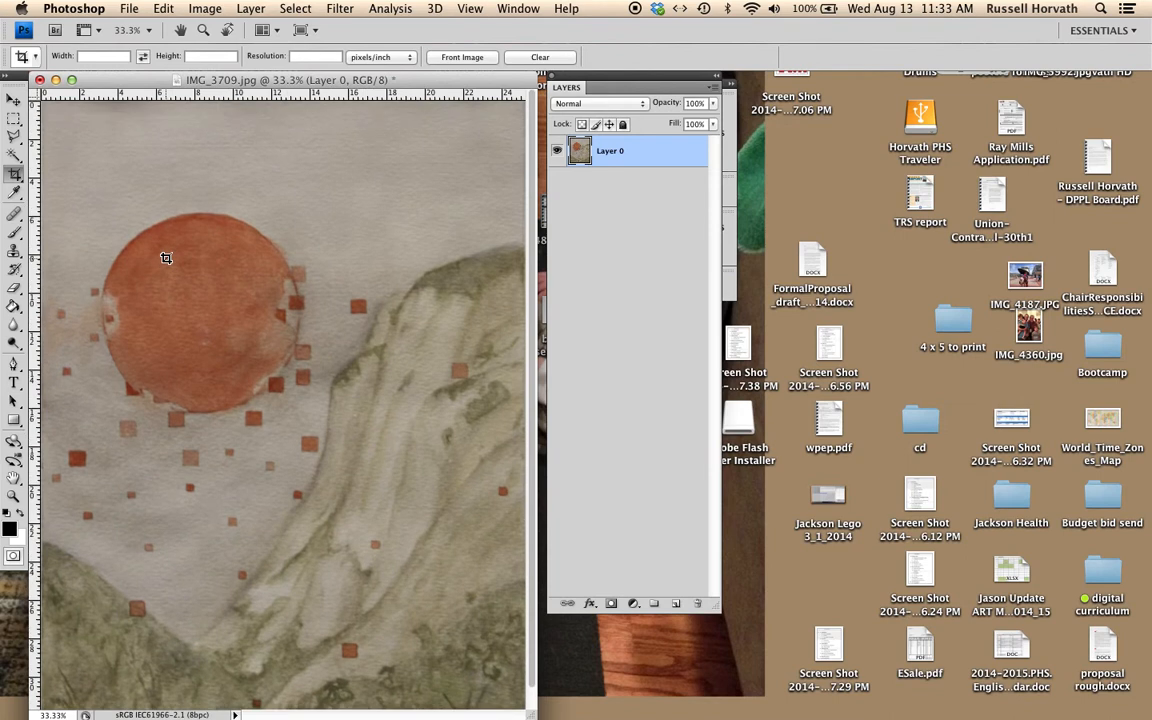
pyautogui.scroll(-1, 180, 162)
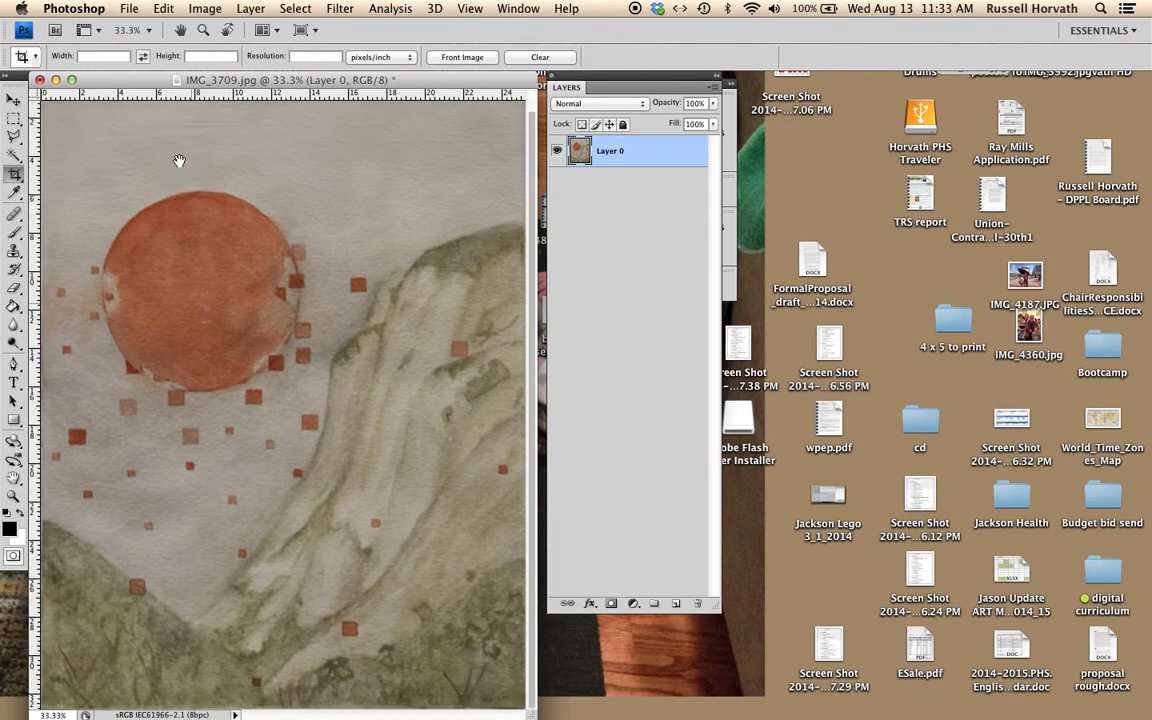
pyautogui.scroll(1, 176, 357)
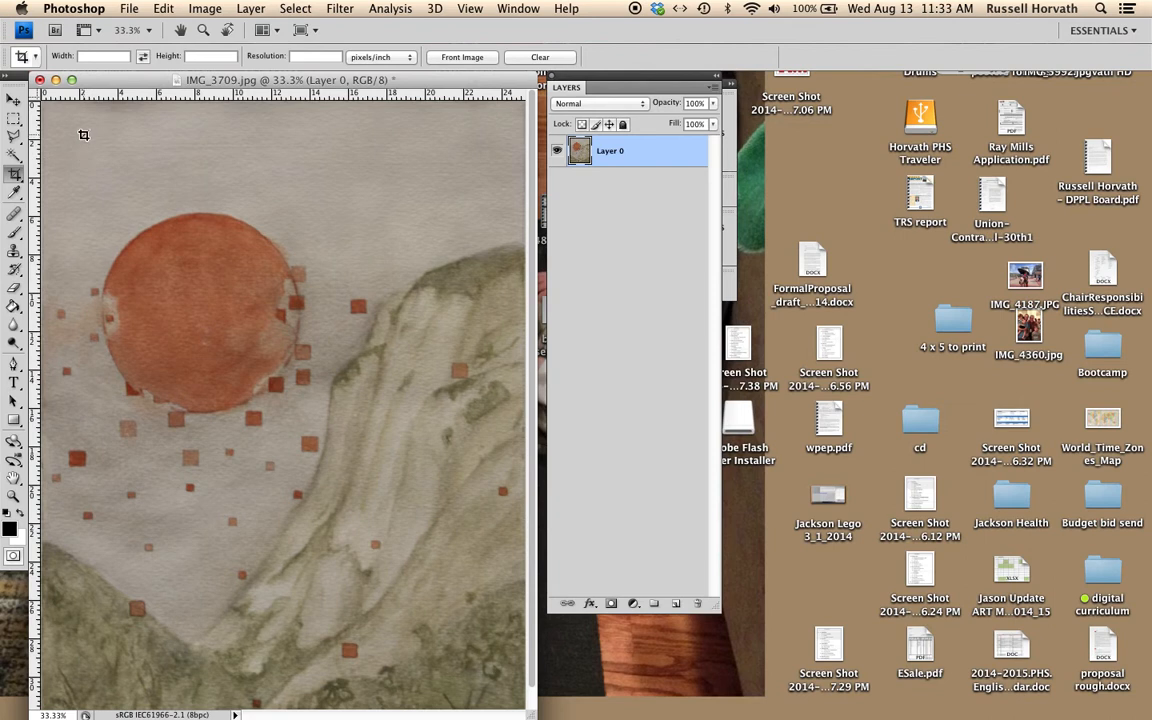
pyautogui.press('super+minus')
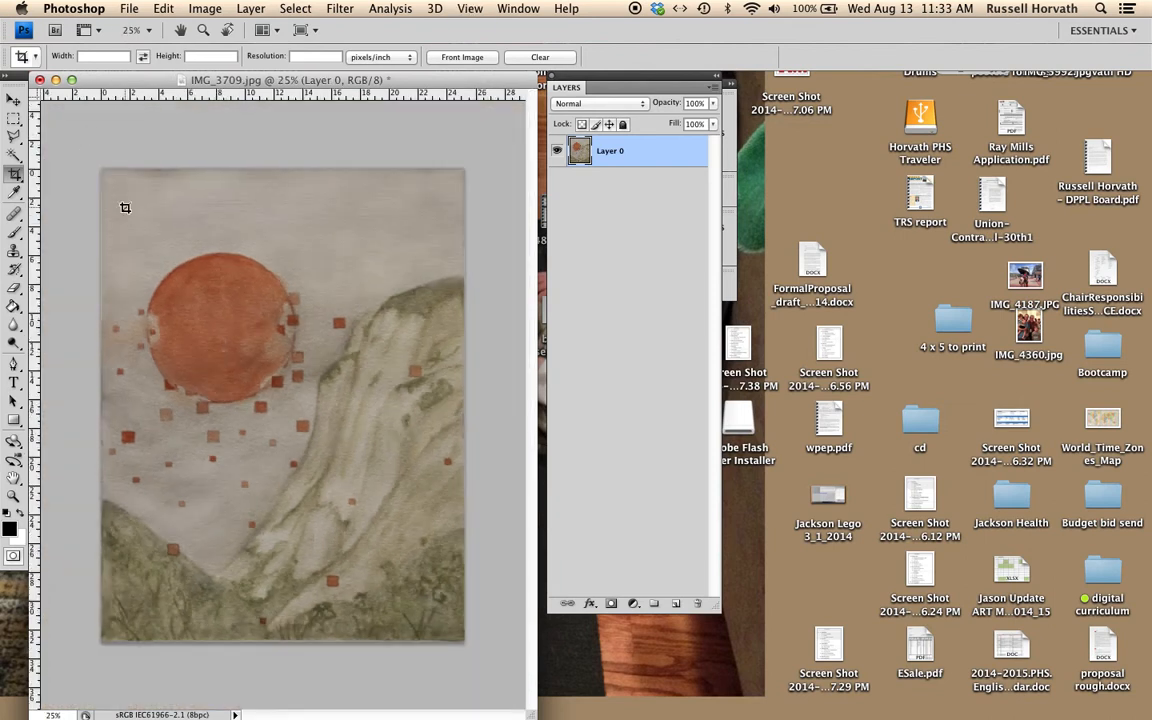
pyautogui.moveTo(104, 172)
pyautogui.mouseDown()
pyautogui.moveTo(242, 404)
pyautogui.moveTo(432, 584)
pyautogui.moveTo(463, 640)
pyautogui.mouseUp()
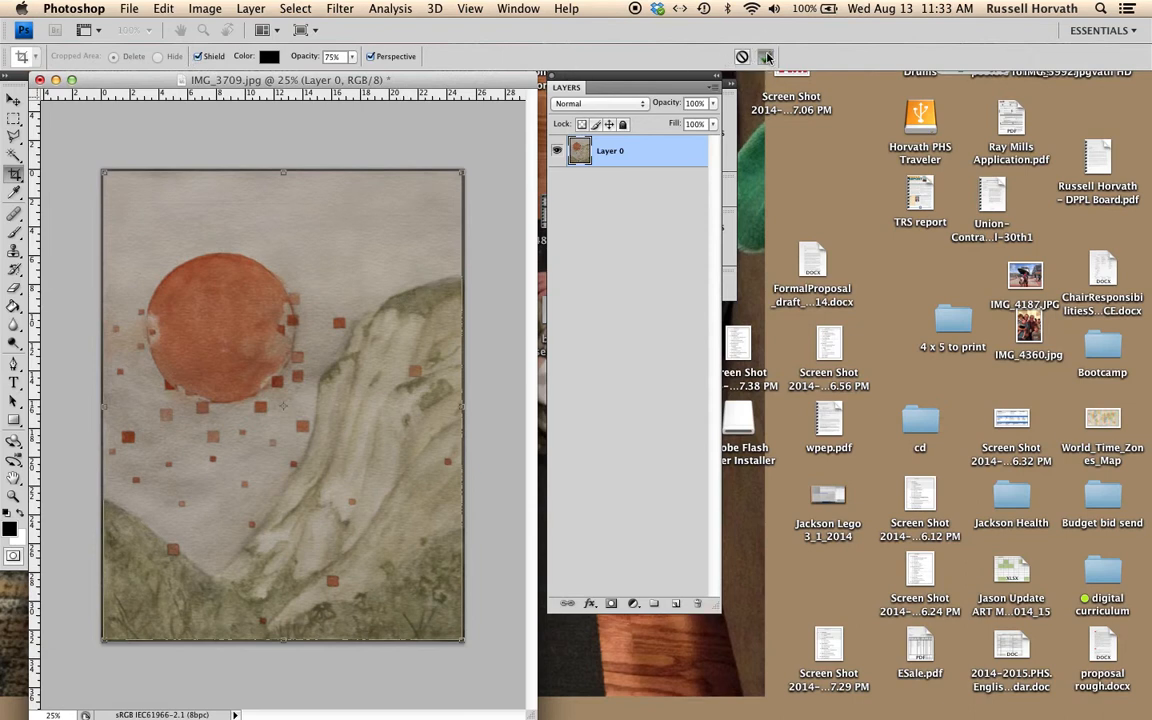
pyautogui.press('Return')
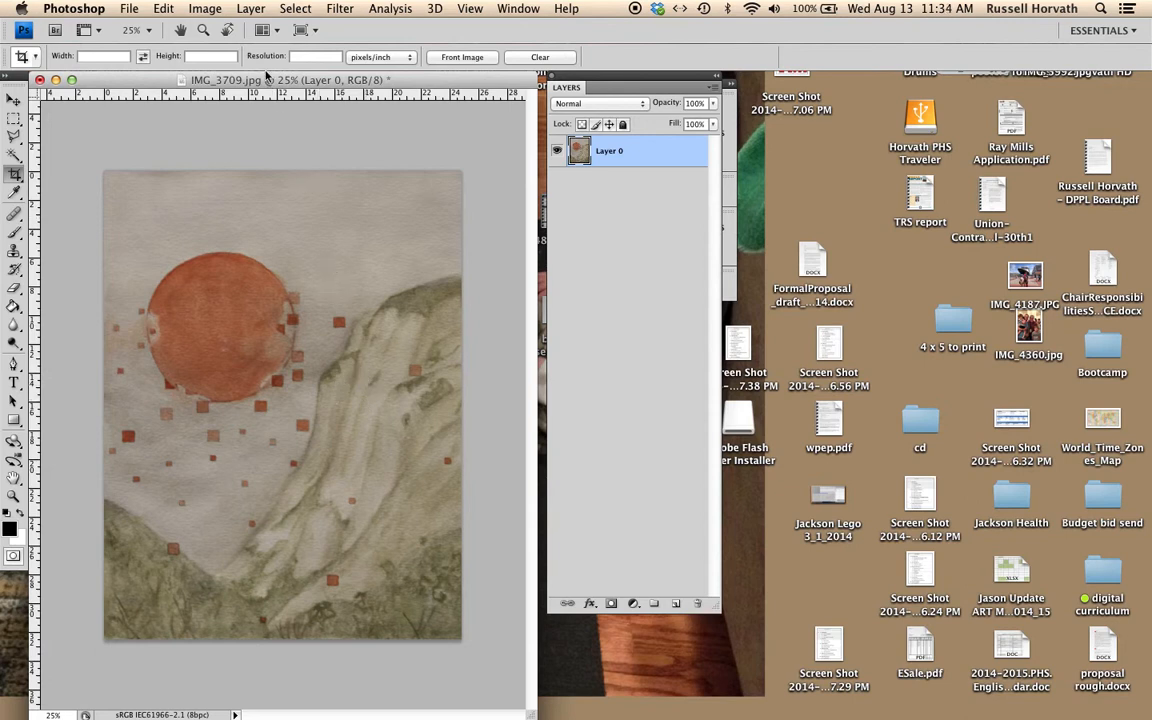
# Step: Start a Levels adjustment on the painting, try the automatic correction and reset the levels to their defaults
pyautogui.click(204, 9)
pyautogui.moveTo(232, 52)
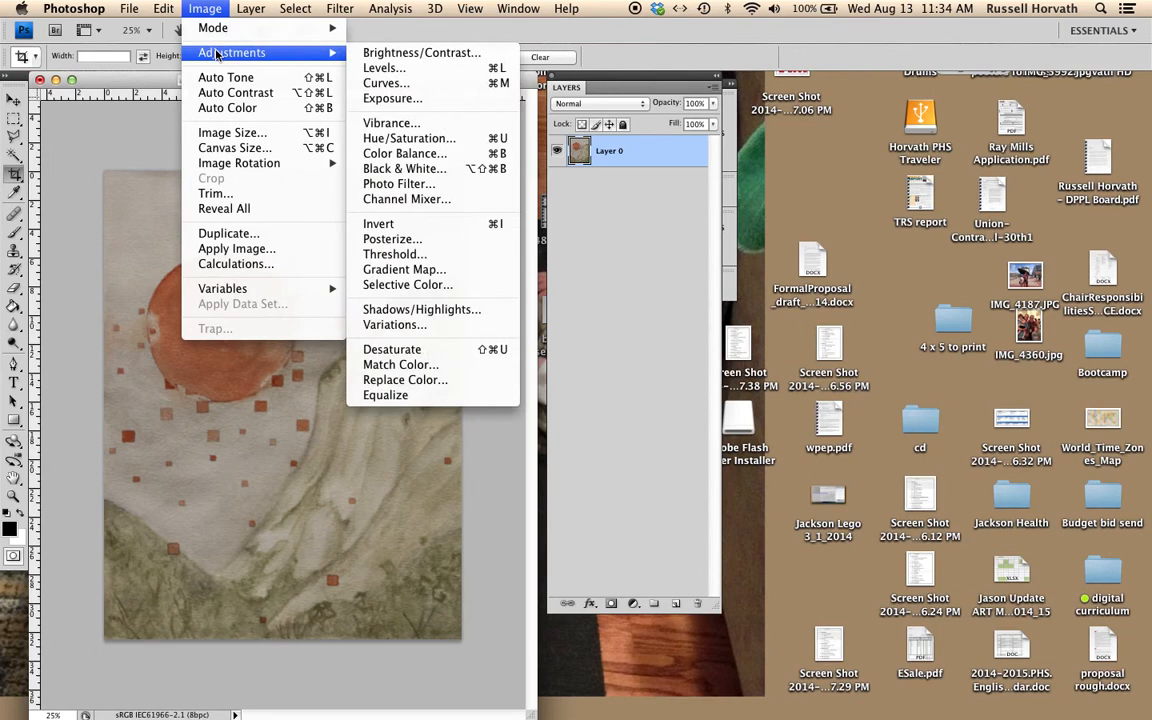
pyautogui.click(379, 68)
pyautogui.moveTo(778, 112); pyautogui.dragTo(437, 110)
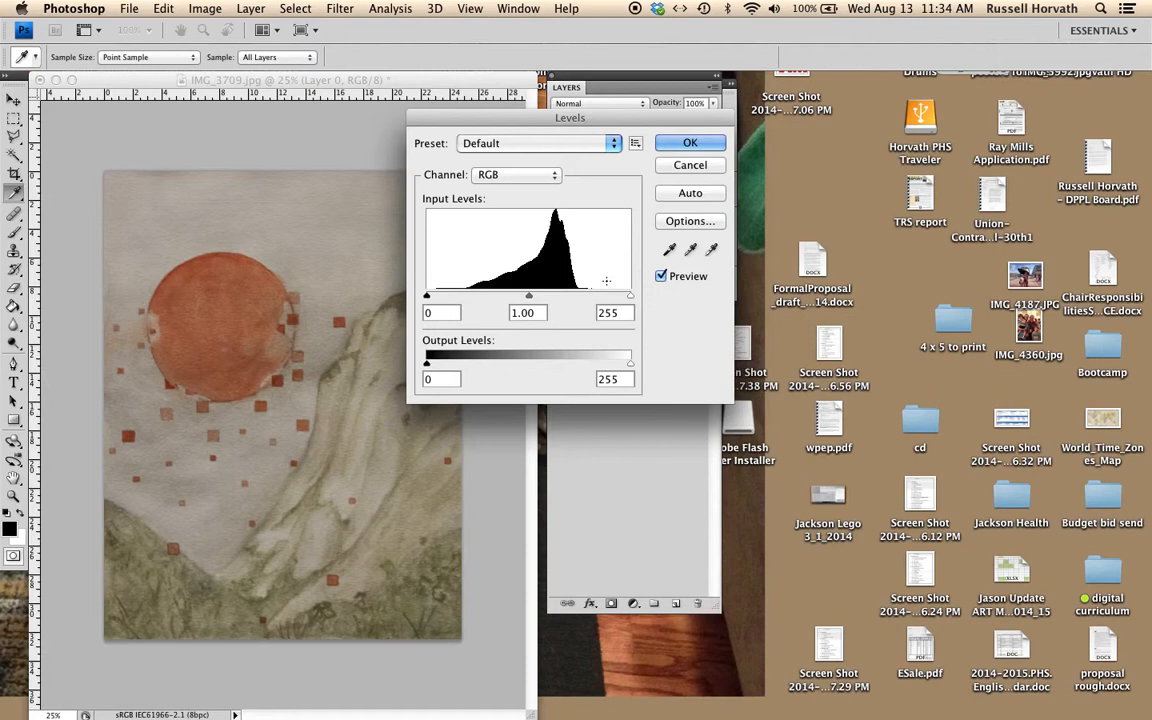
pyautogui.moveTo(600, 118); pyautogui.dragTo(678, 116)
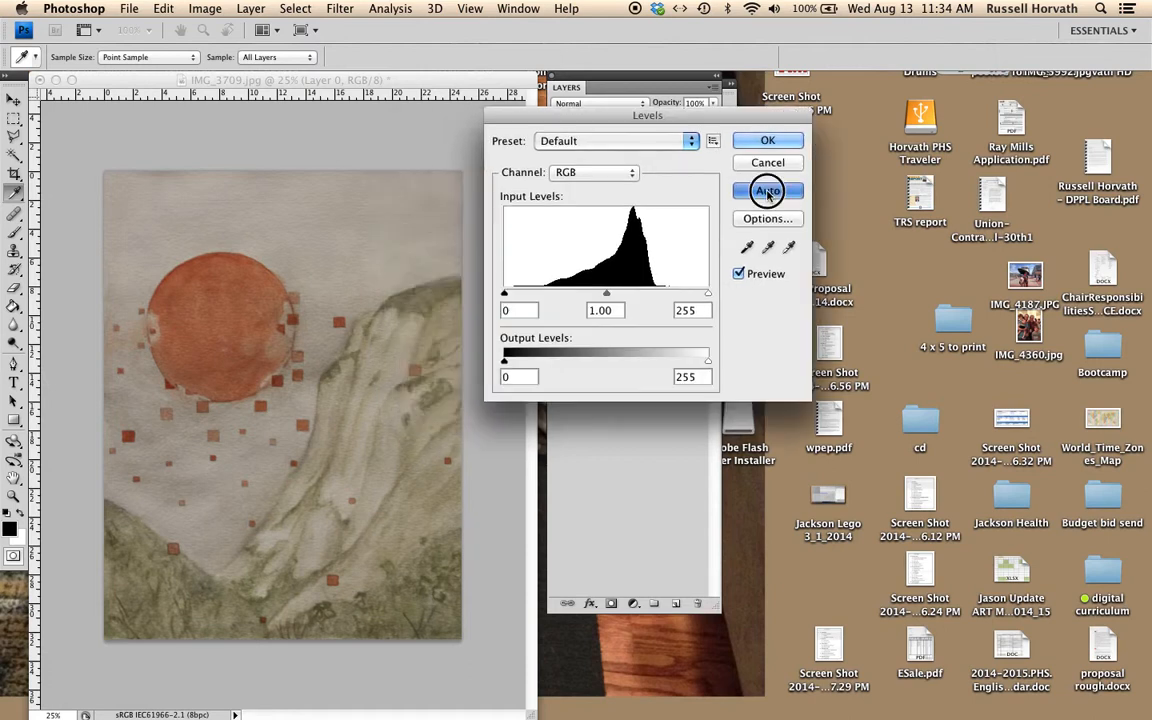
pyautogui.click(768, 191)
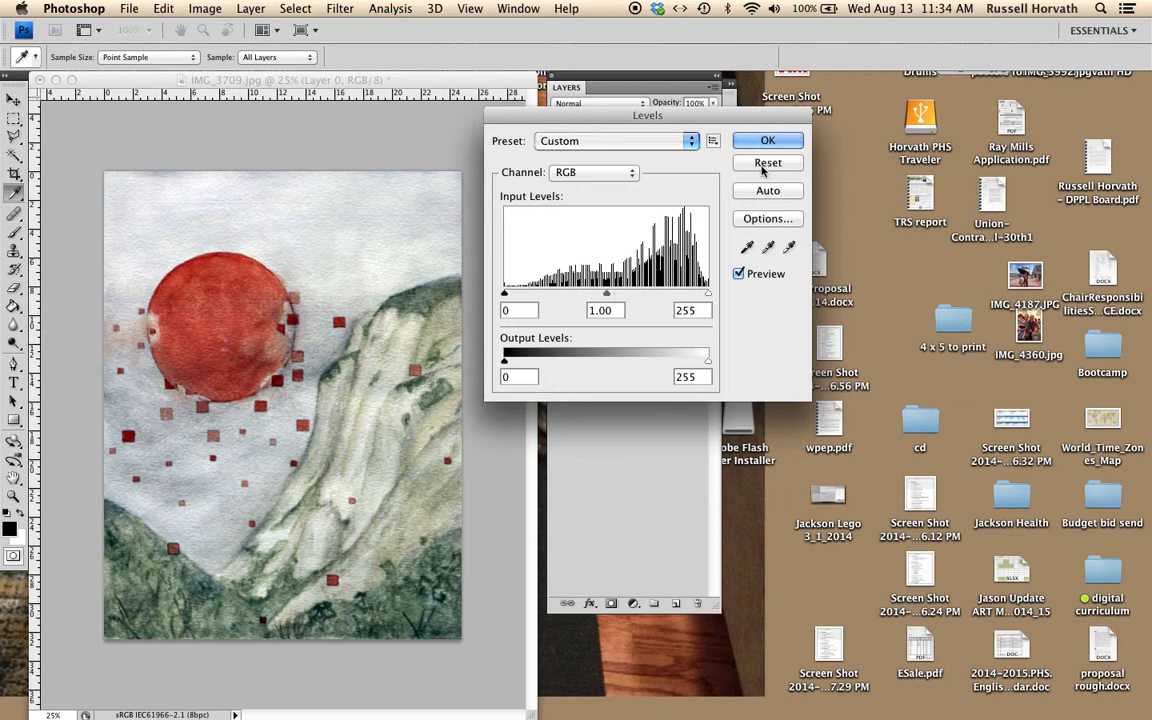
pyautogui.keyDown('alt'); pyautogui.click(765, 164); pyautogui.keyUp('alt')
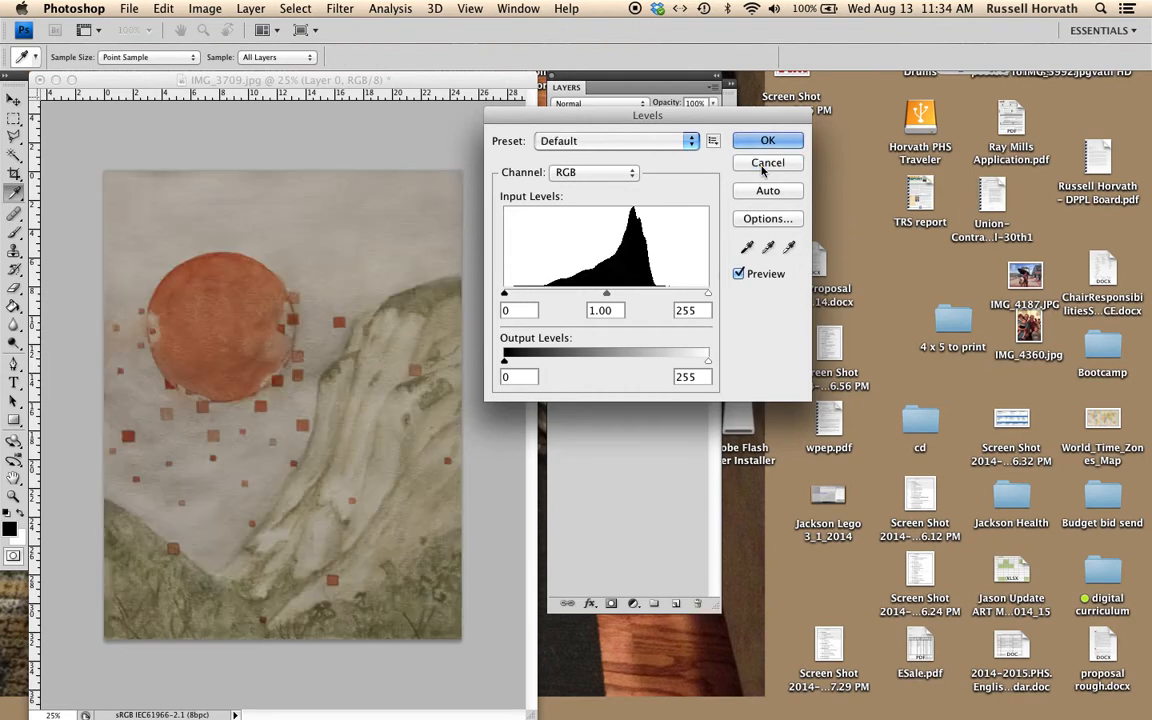
# Step: Set the RGB input black level to 48 and the white level to 190, and compare the preview with the original
pyautogui.moveTo(505, 294); pyautogui.dragTo(543, 297)
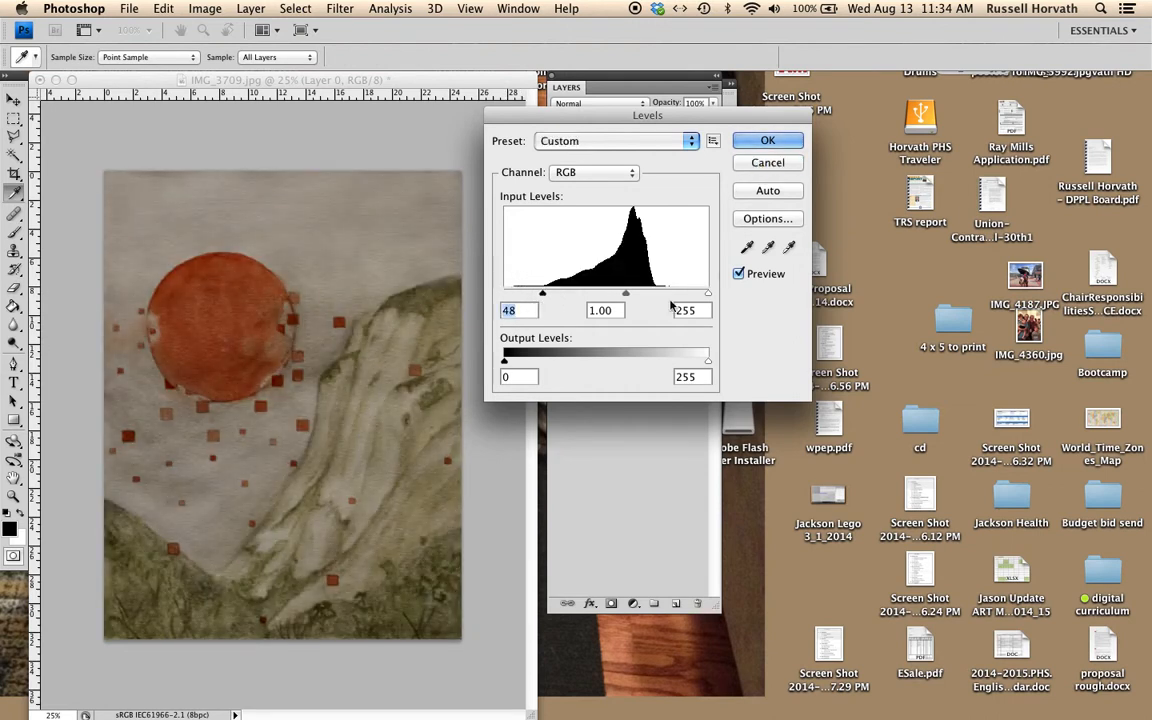
pyautogui.moveTo(700, 297); pyautogui.dragTo(656, 297)
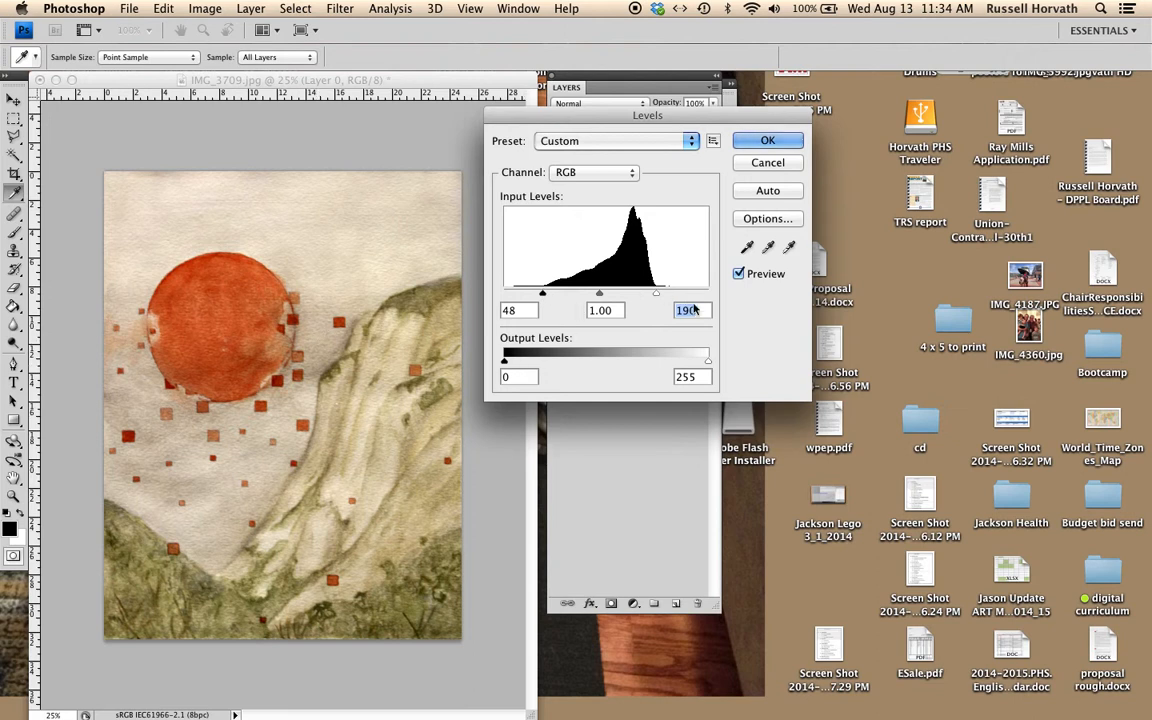
pyautogui.click(738, 274)
pyautogui.click(738, 274)
# Step: Adjust the input black level to 38 and the midtones to 0.91, compare the preview and apply the Levels correction
pyautogui.moveTo(543, 292); pyautogui.dragTo(600, 297)
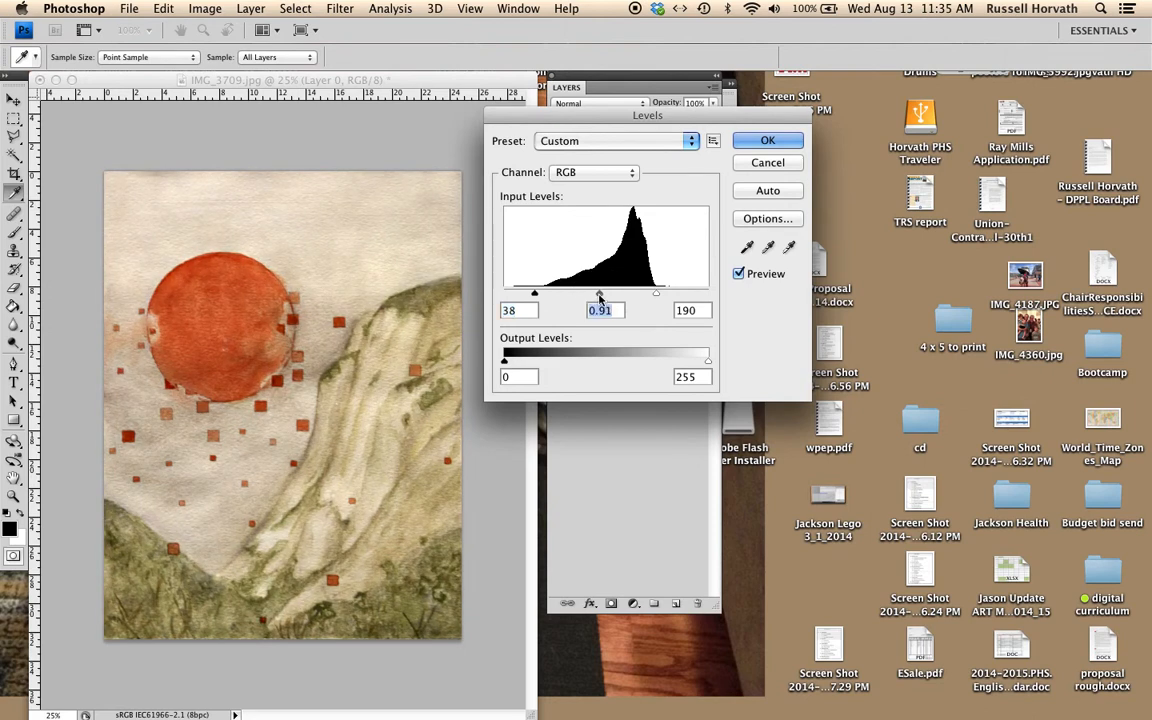
pyautogui.click(740, 274)
pyautogui.click(740, 274)
pyautogui.click(765, 141)
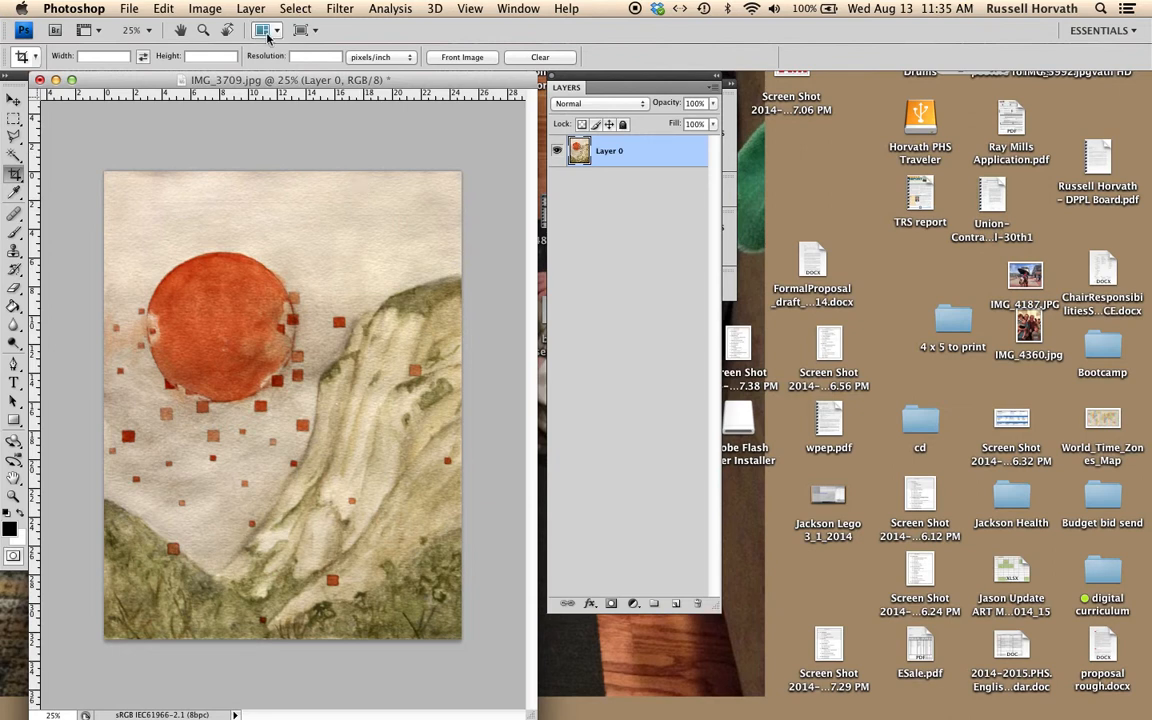
# Step: Resize the image with constrained proportions, first trying a height of 1200 pixels and settling on 1100 pixels
pyautogui.click(205, 9)
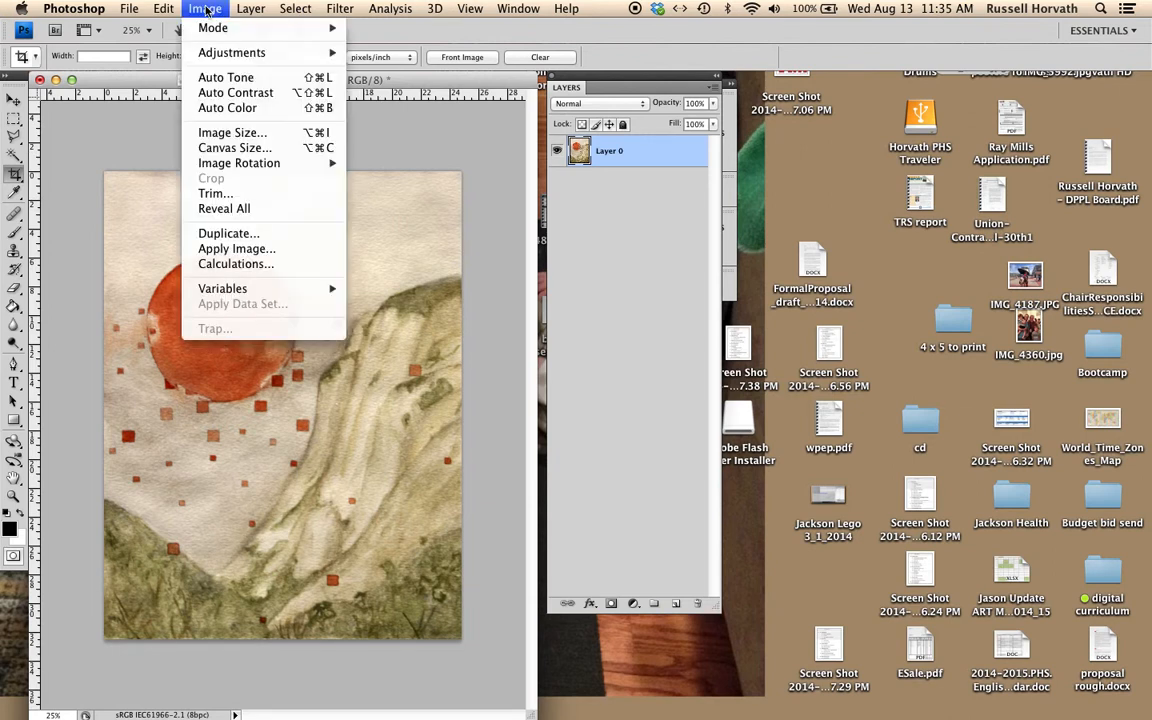
pyautogui.click(231, 136)
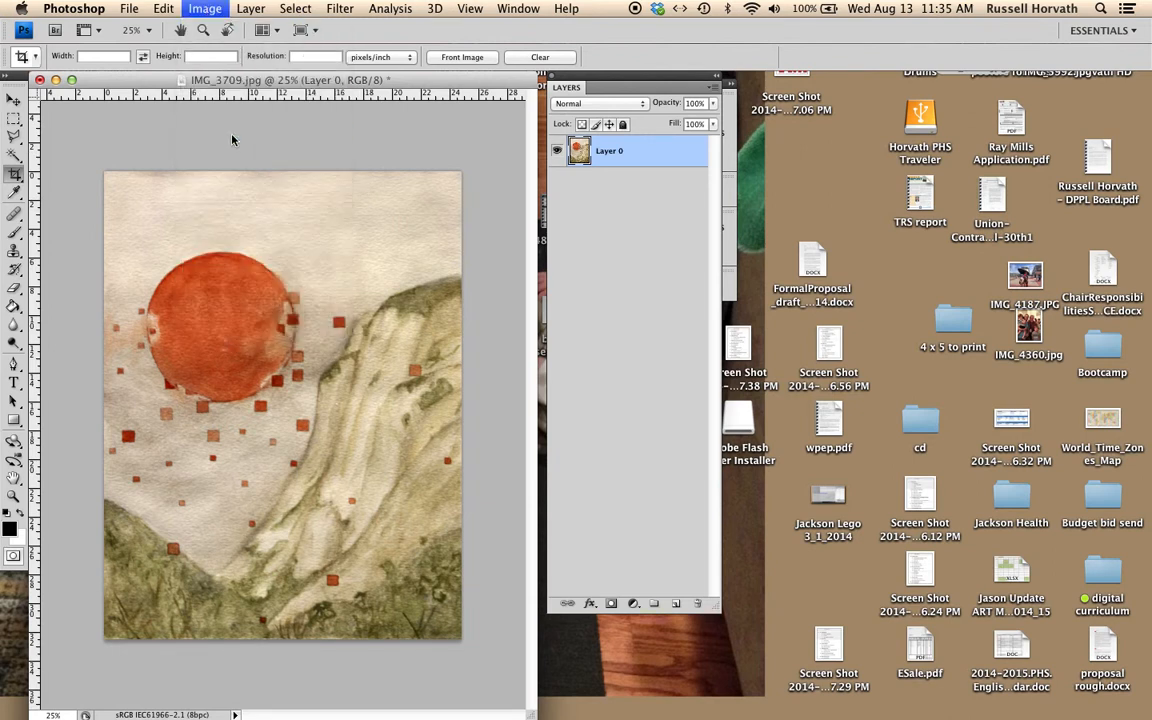
pyautogui.moveTo(755, 93); pyautogui.dragTo(576, 120)
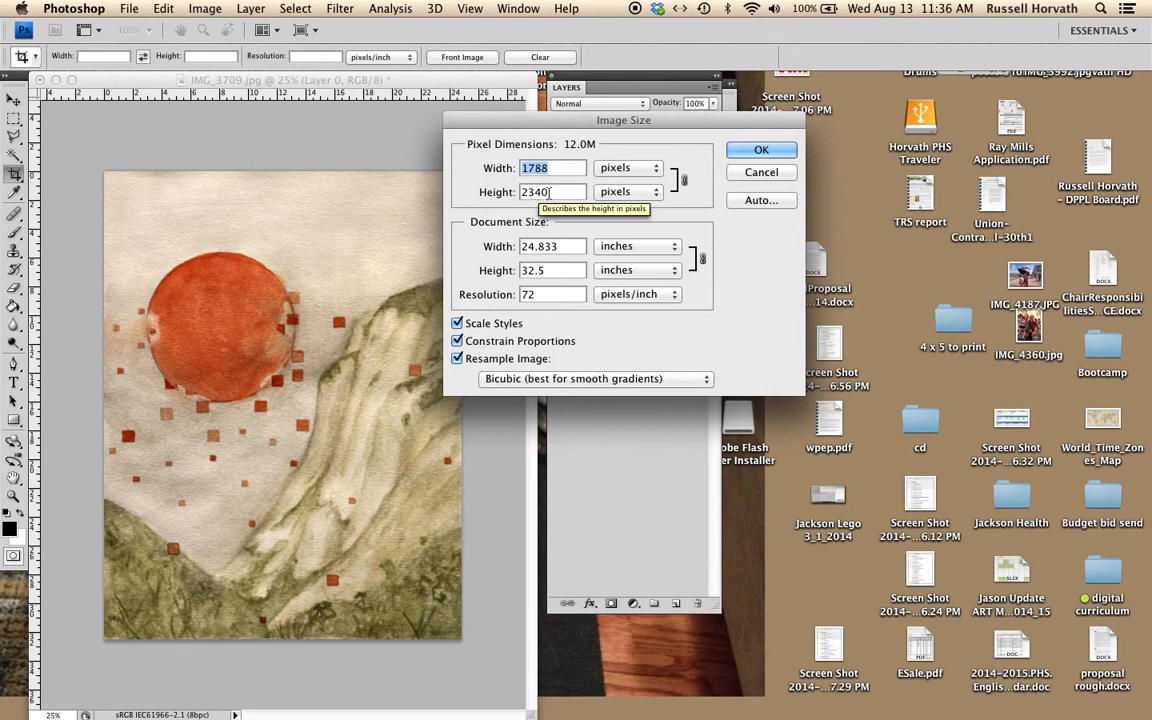
pyautogui.moveTo(549, 191); pyautogui.dragTo(512, 190)
pyautogui.write('1200')
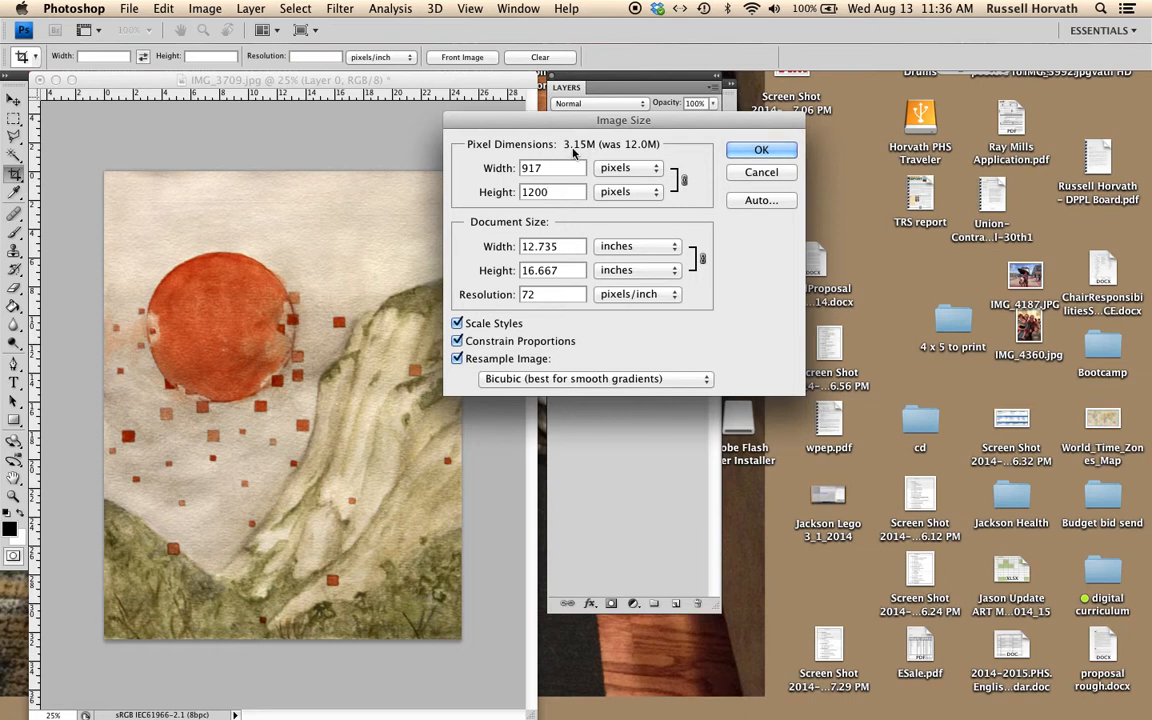
pyautogui.press('BackSpace')
pyautogui.press('BackSpace')
pyautogui.press('BackSpace')
pyautogui.press('BackSpace')
pyautogui.write('1100')
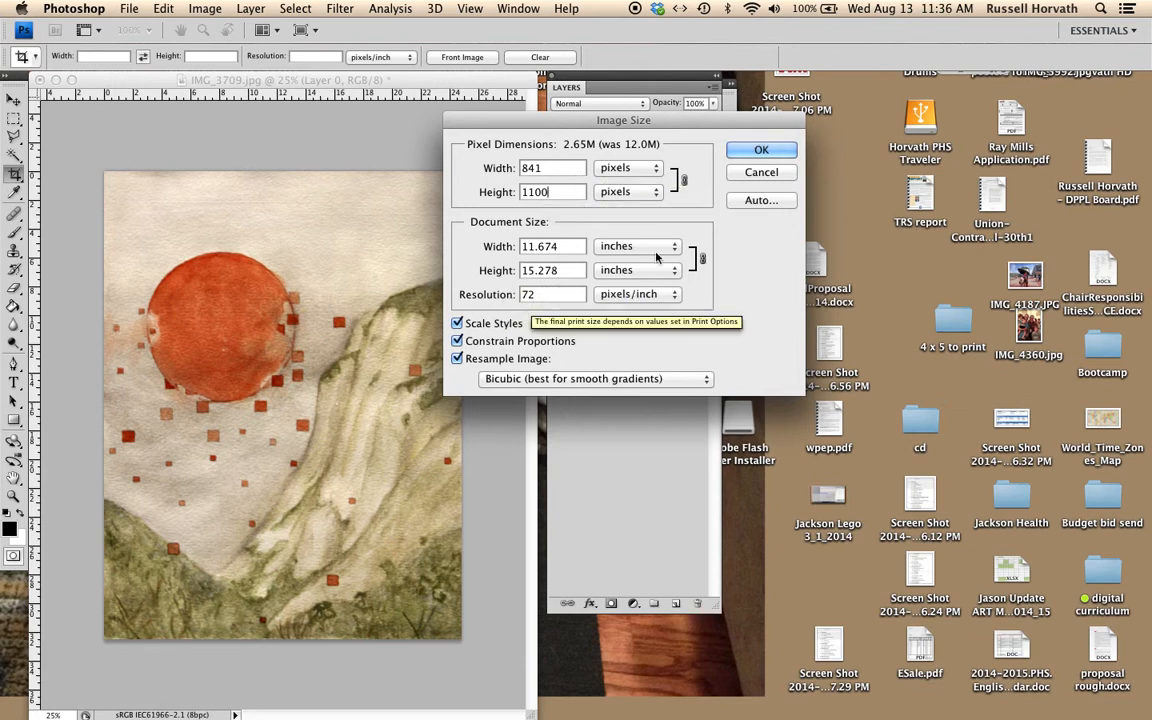
pyautogui.click(745, 150)
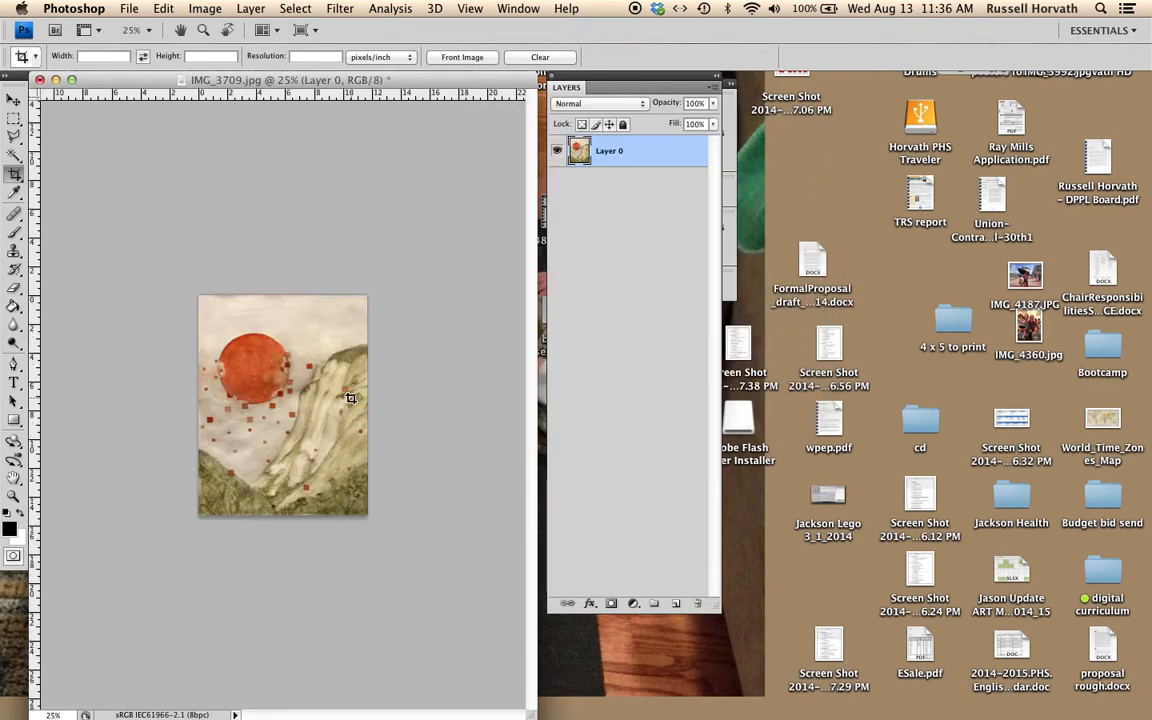
# Step: Examine the resized painting at 66.7% magnification
pyautogui.press('super+equal')
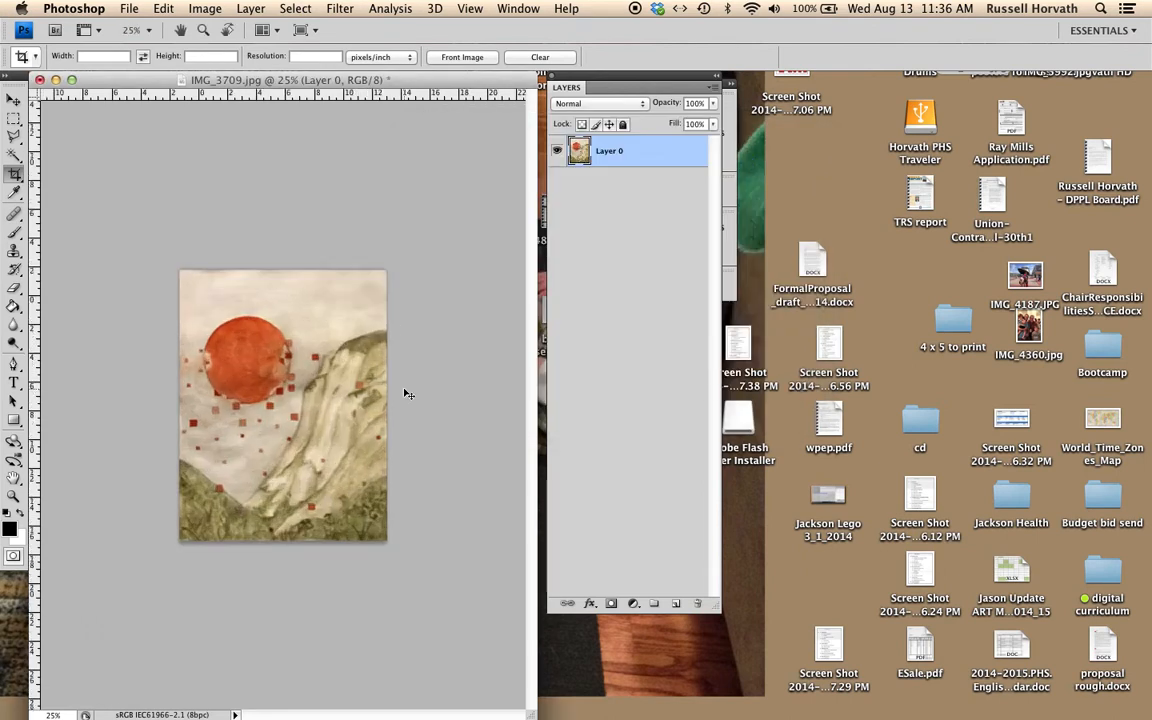
pyautogui.press('super+equal')
pyautogui.press('super+equal')
pyautogui.press('super+equal')
pyautogui.press('super+equal')
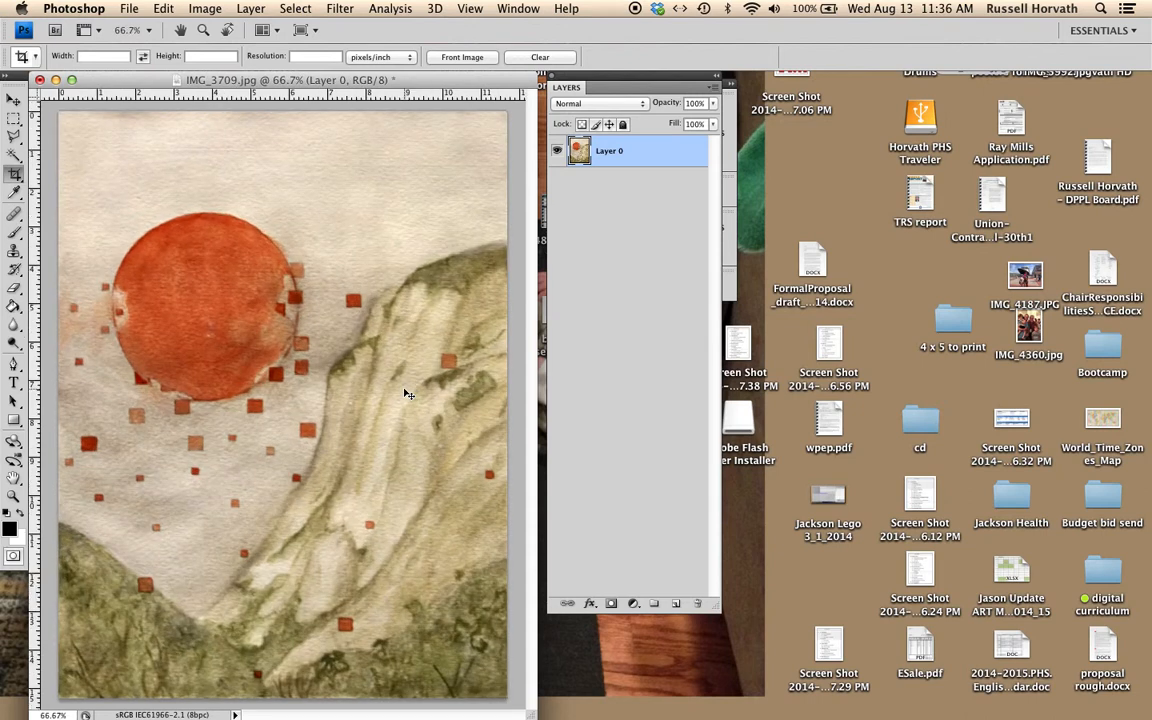
pyautogui.press('super+minus')
pyautogui.press('super+minus')
# Step: Save the painting to the Desktop as the JPEG copy sunset1final.jpg at maximum quality 12 with Baseline ("Standard") format
pyautogui.click(127, 9)
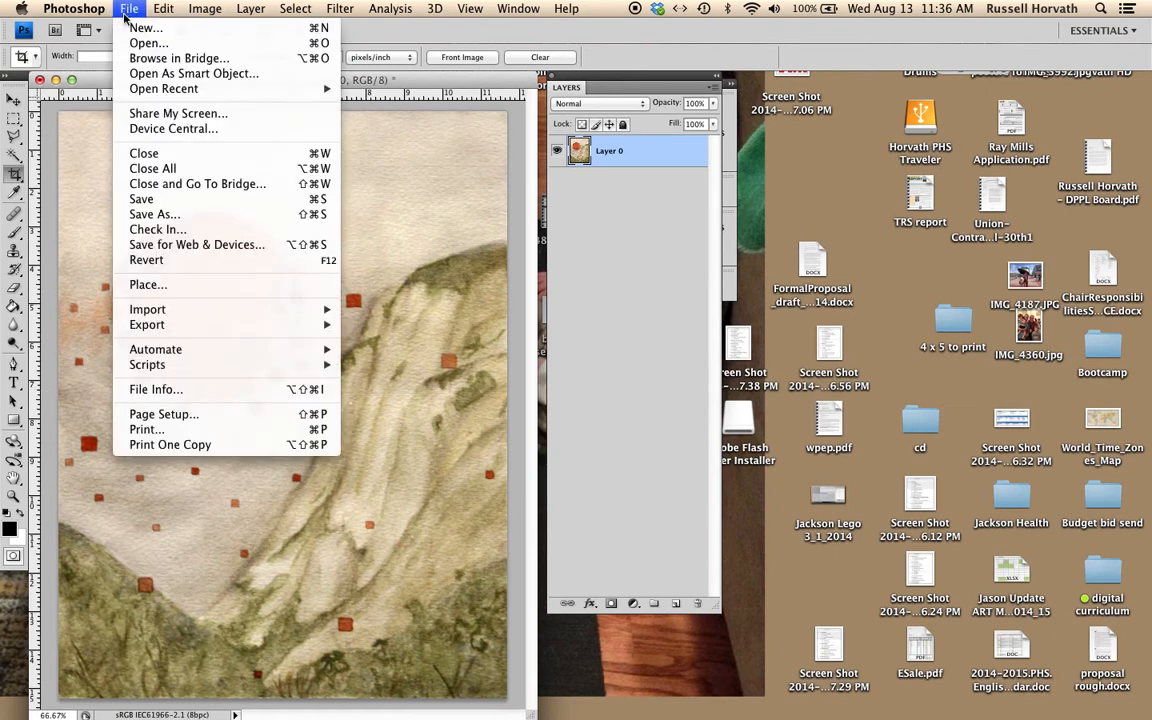
pyautogui.click(150, 214)
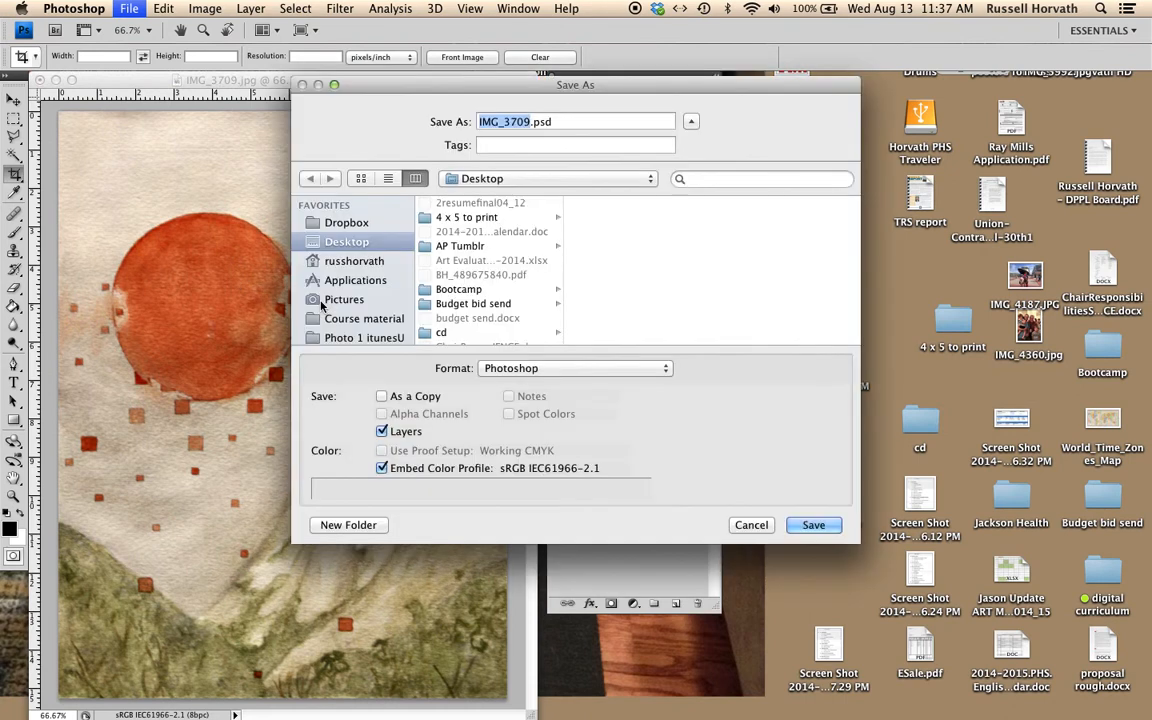
pyautogui.click(515, 368)
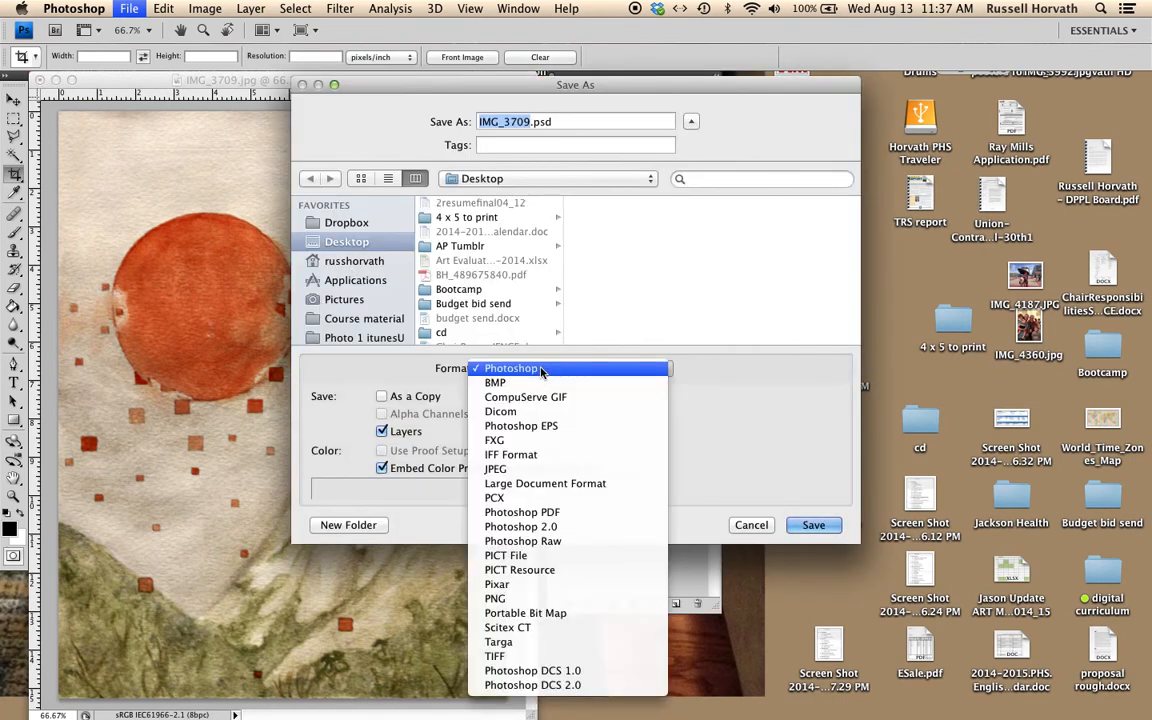
pyautogui.click(497, 468)
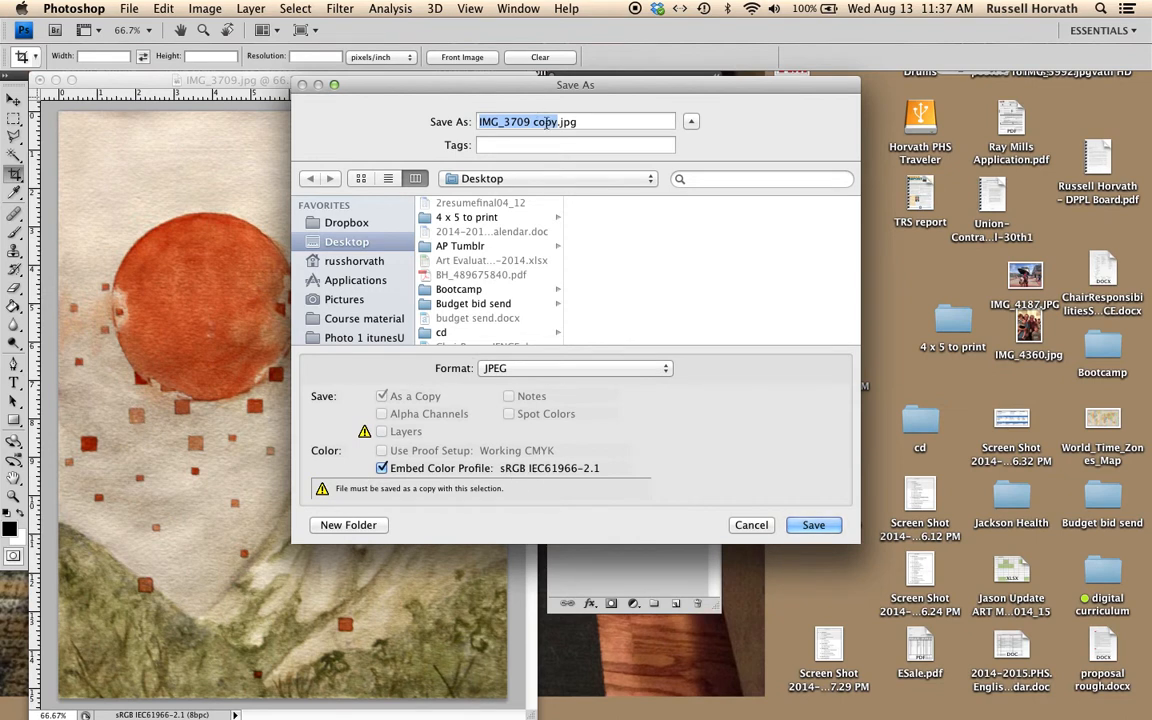
pyautogui.write('sunset')
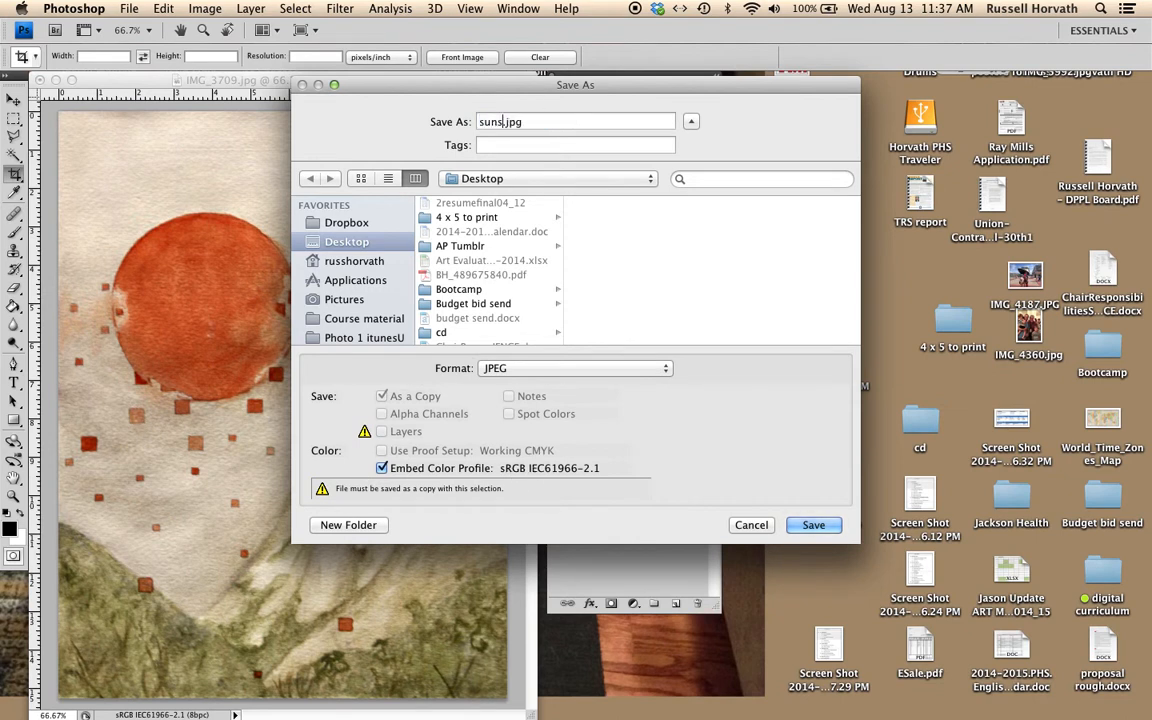
pyautogui.write('1final')
pyautogui.click(816, 525)
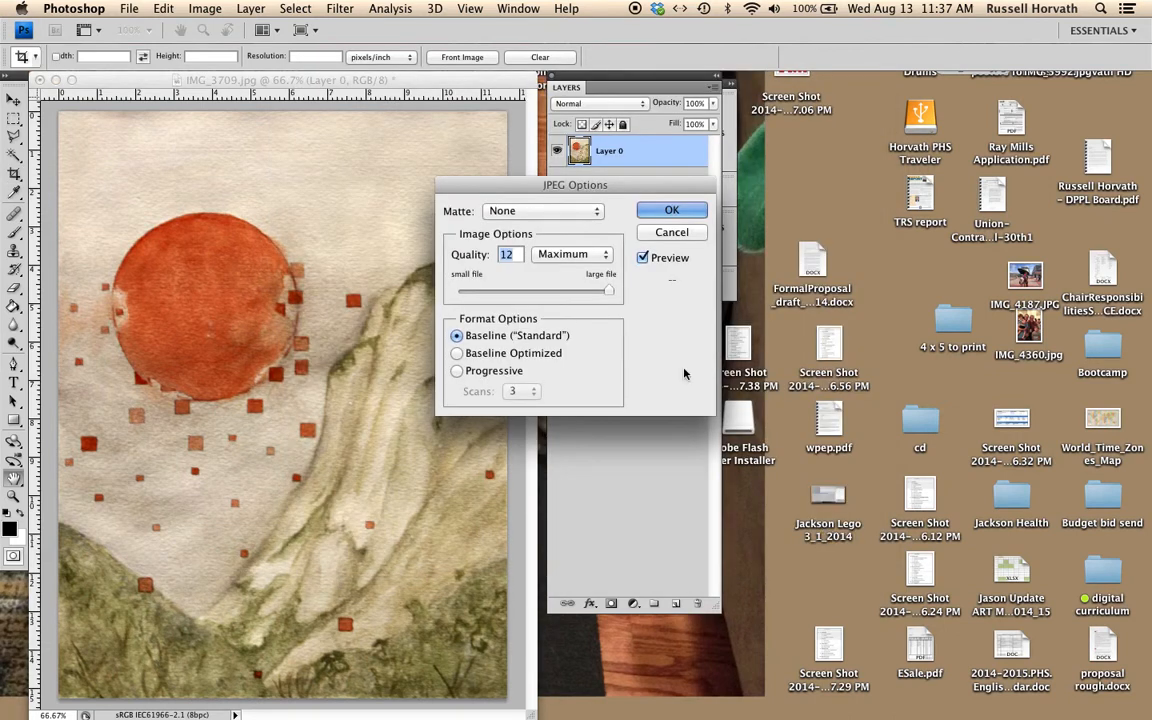
pyautogui.moveTo(614, 292); pyautogui.dragTo(622, 291)
pyautogui.click(650, 209)
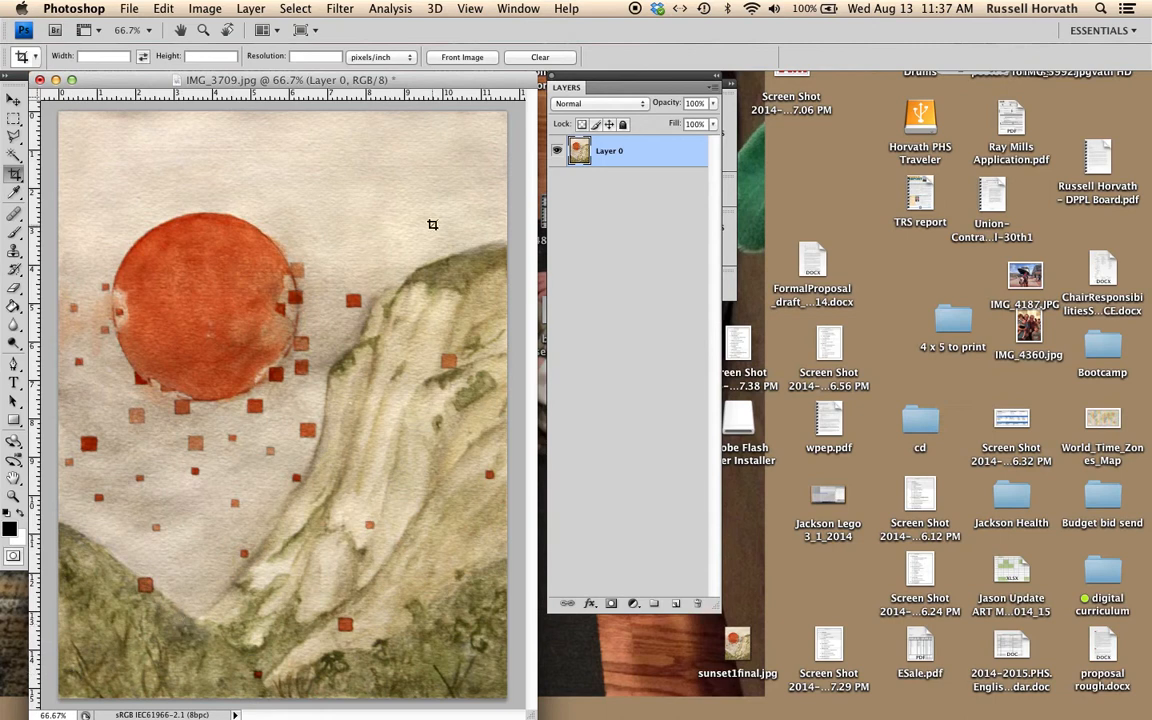
# Step: Open the recently used file IMG_5992.jpg and close it without editing
pyautogui.click(131, 9)
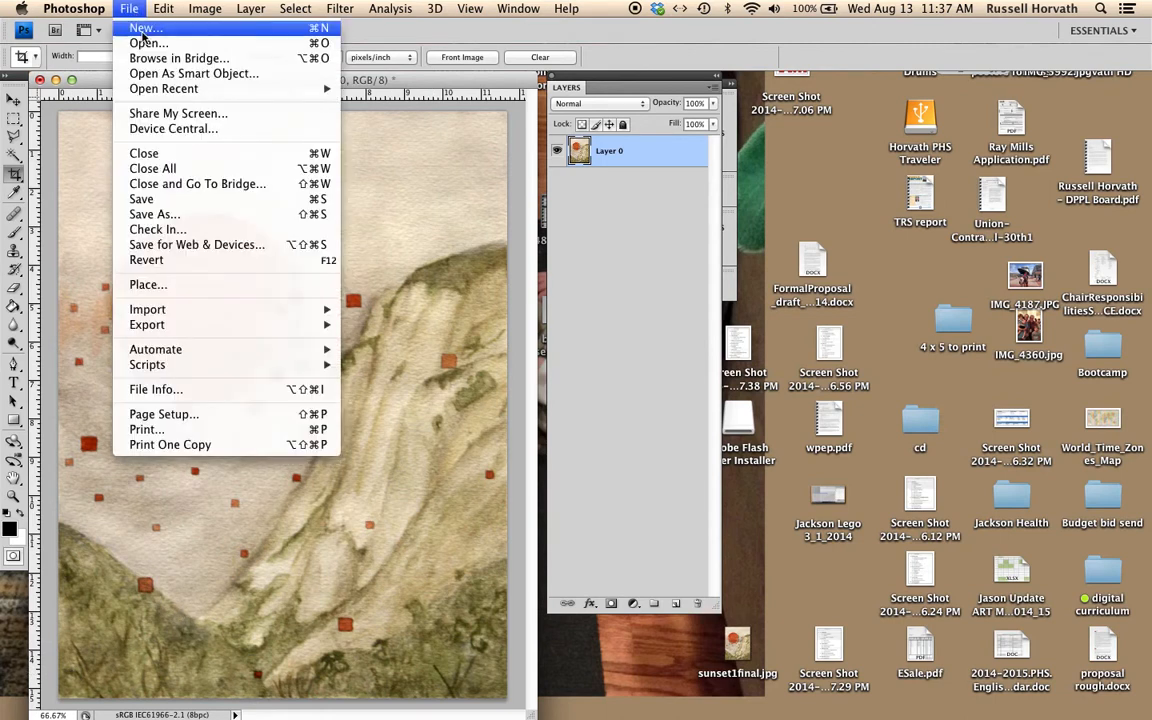
pyautogui.moveTo(300, 88)
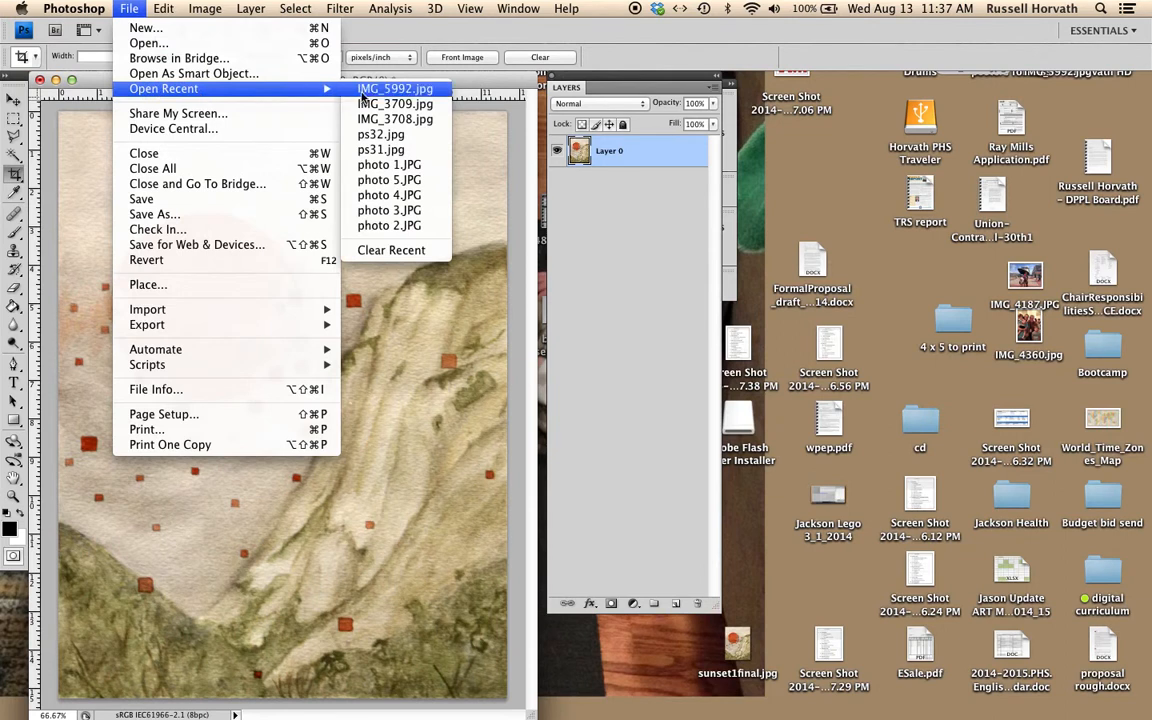
pyautogui.click(364, 90)
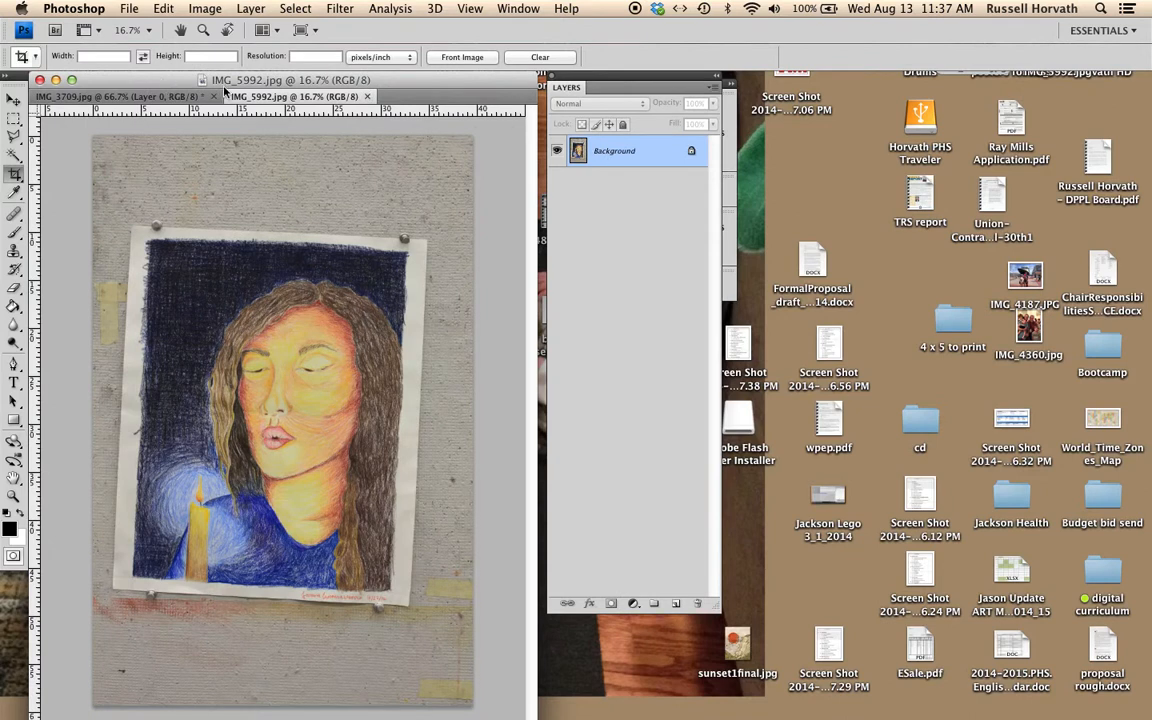
pyautogui.click(368, 96)
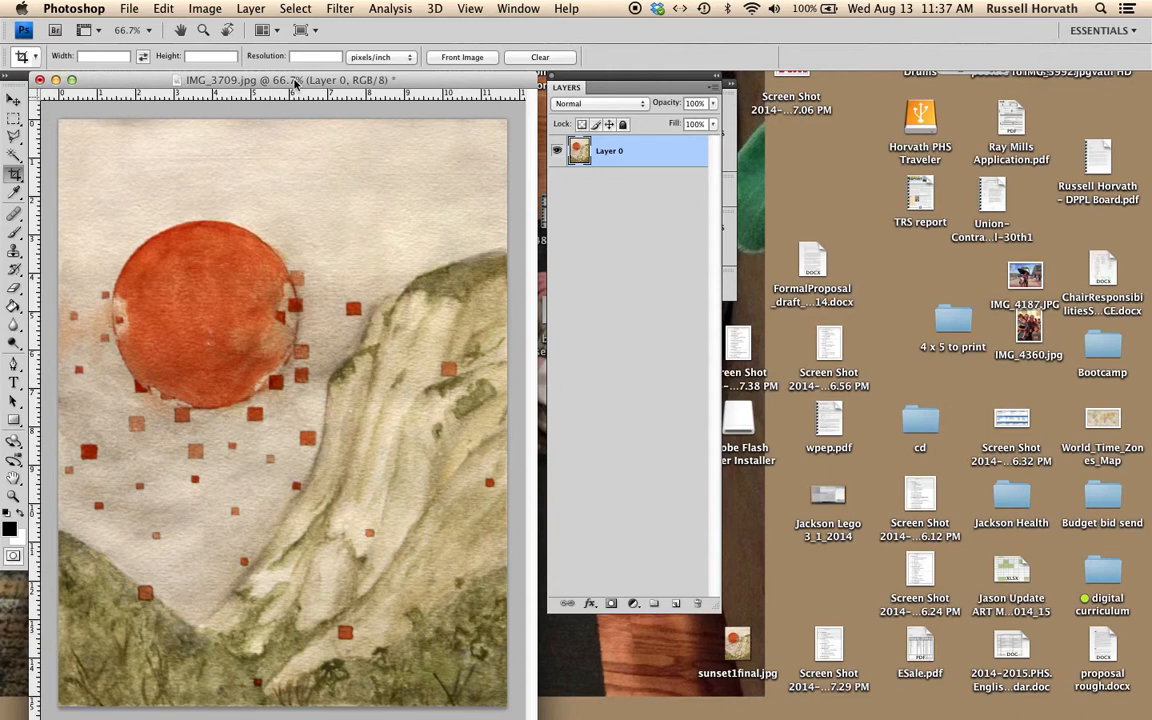
# Step: Cancel the stray crop on IMG_3709.jpg and close the document without saving its changes
pyautogui.moveTo(267, 318); pyautogui.dragTo(268, 340)
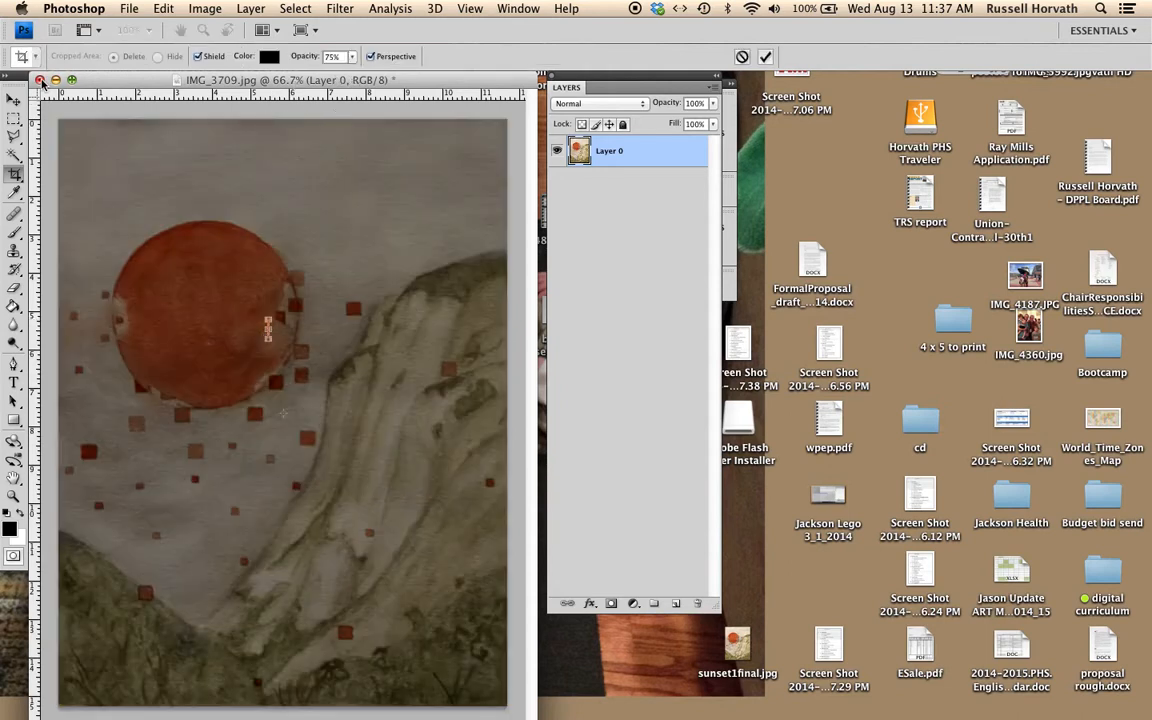
pyautogui.click(742, 56)
pyautogui.click(40, 80)
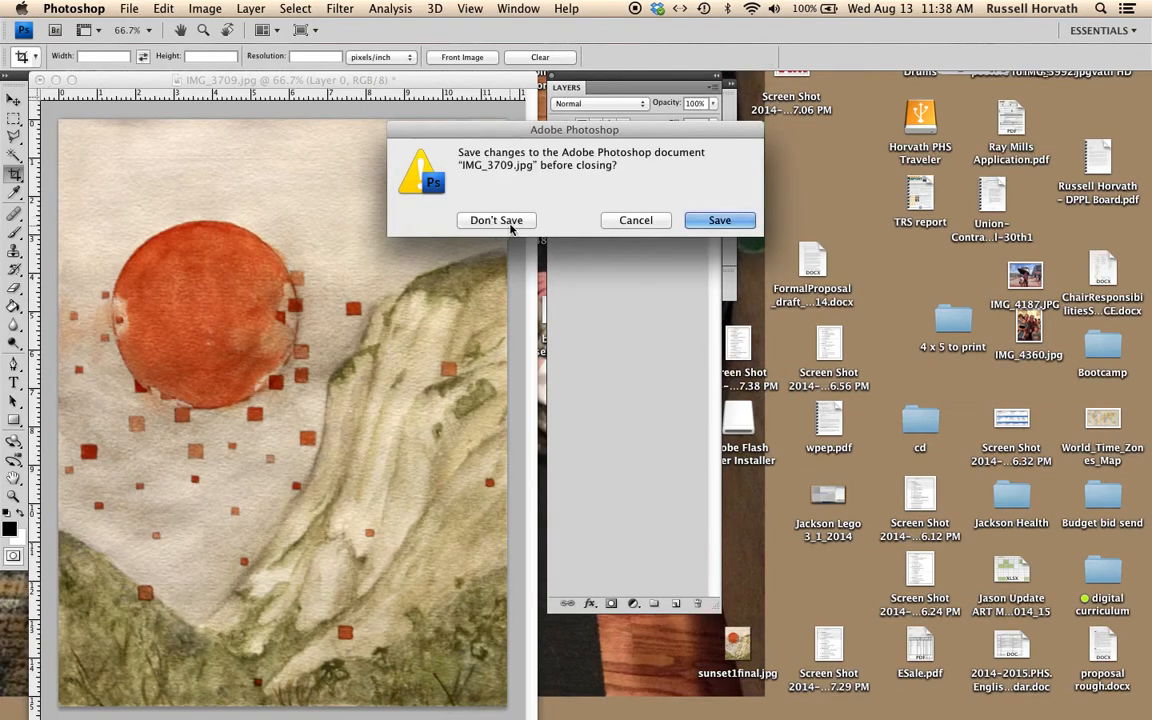
pyautogui.click(516, 222)
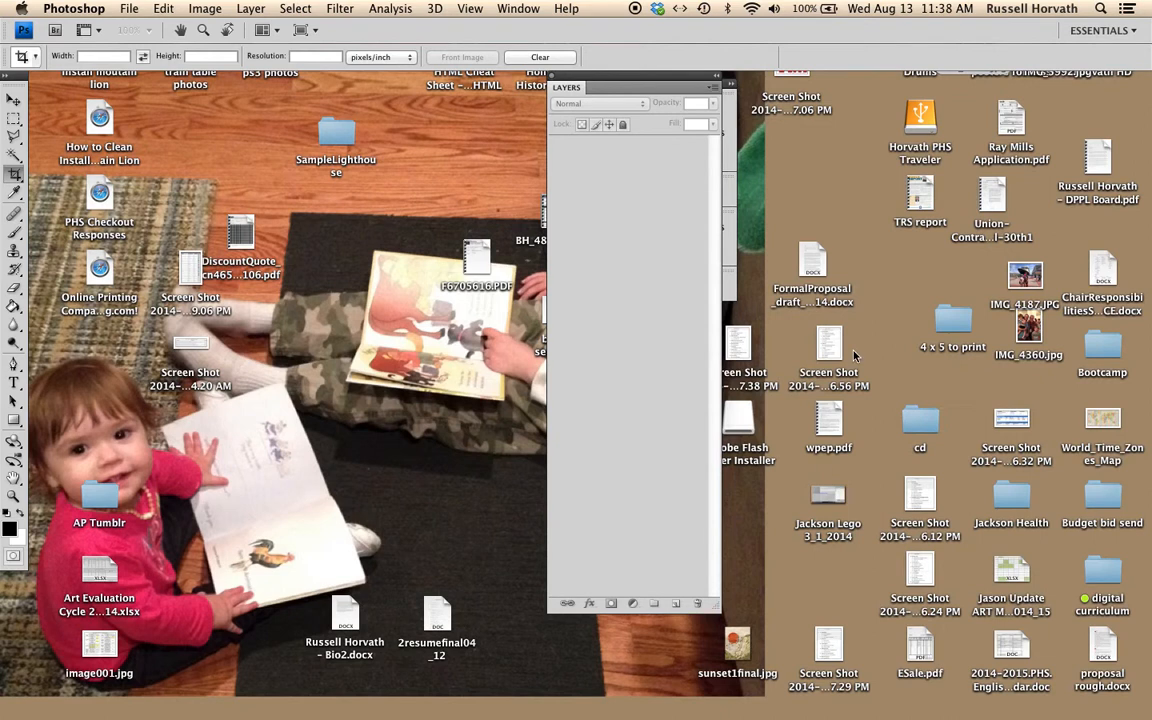
# Step: Open the exported sunset1final.jpg from the desktop together with the original photo IMG_3709.jpg from the recent files
pyautogui.moveTo(737, 655); pyautogui.dragTo(503, 706)
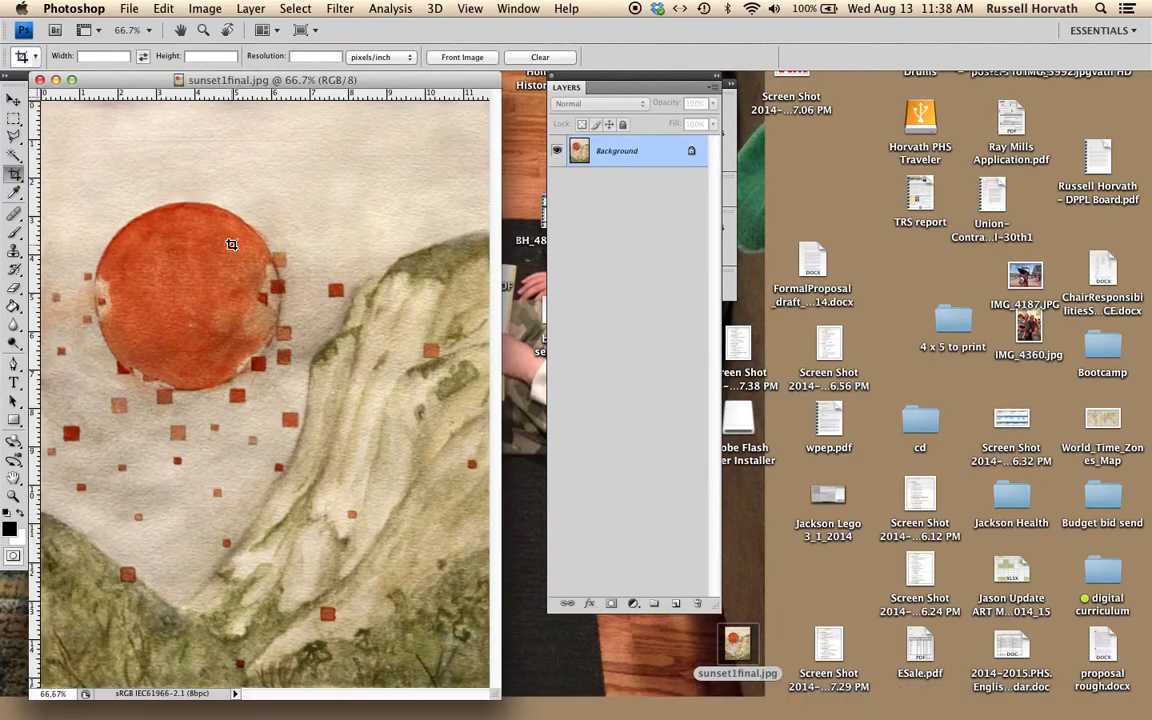
pyautogui.click(129, 9)
pyautogui.moveTo(133, 91)
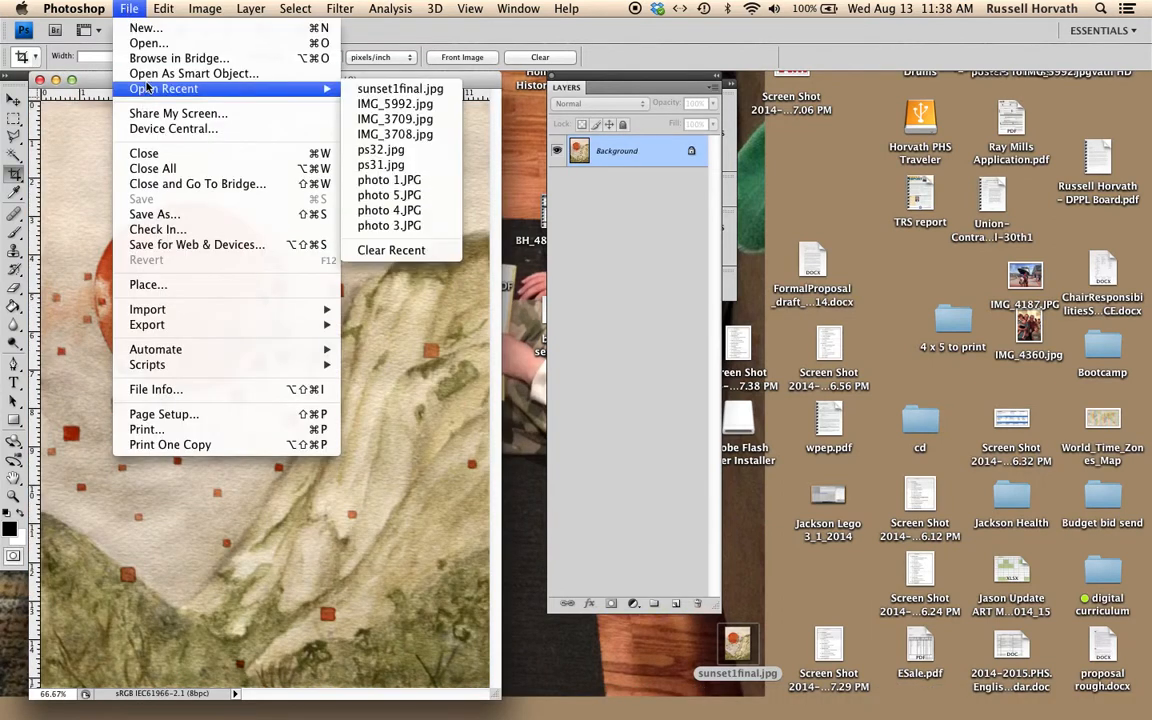
pyautogui.click(363, 120)
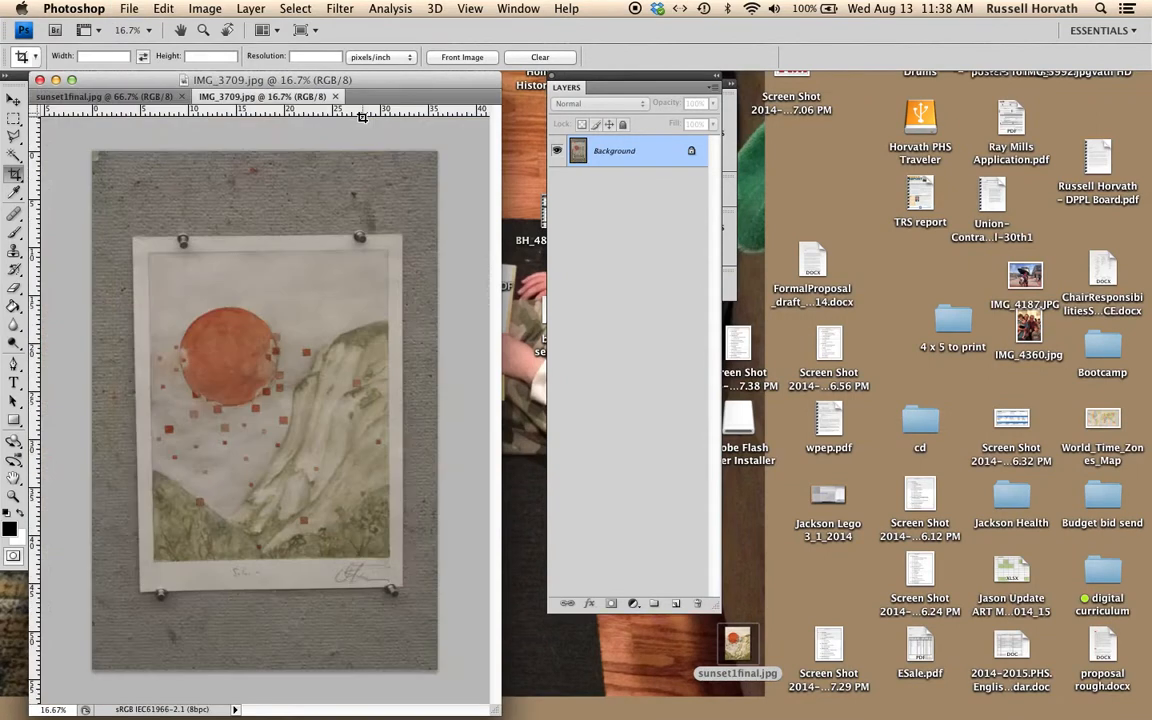
# Step: Place IMG_3709.jpg in its own window beside sunset1final.jpg and close the Layers panel covering it
pyautogui.moveTo(311, 95); pyautogui.dragTo(649, 104)
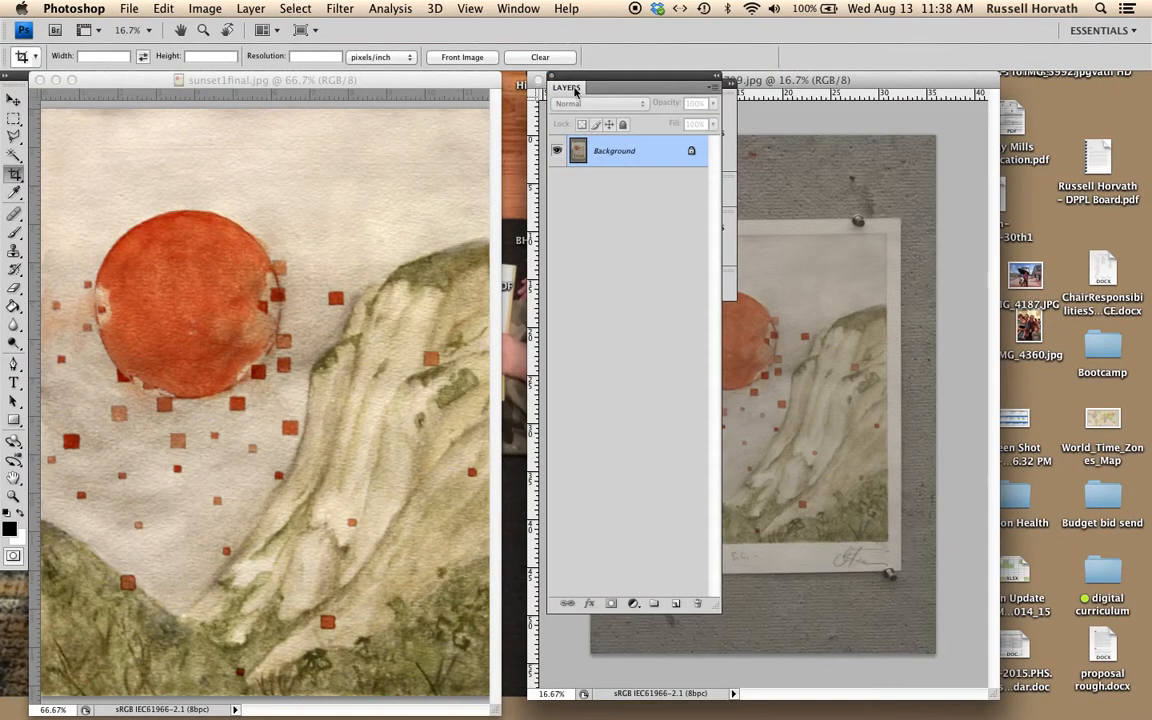
pyautogui.click(552, 76)
pyautogui.click(632, 84)
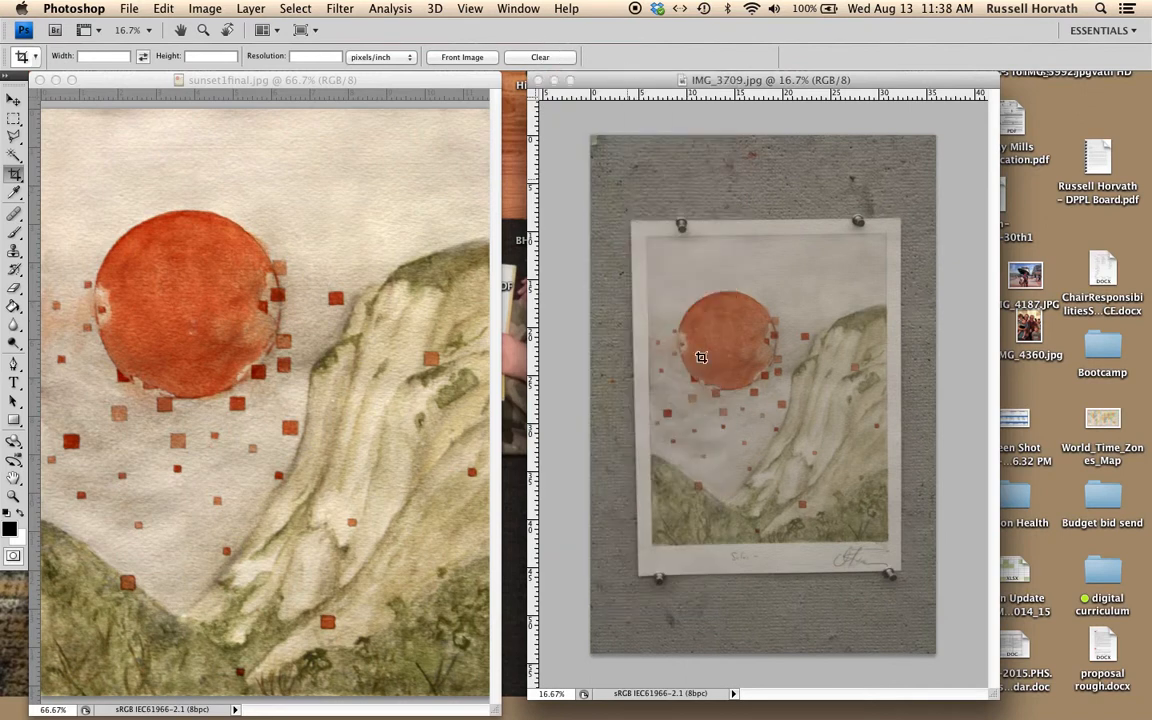